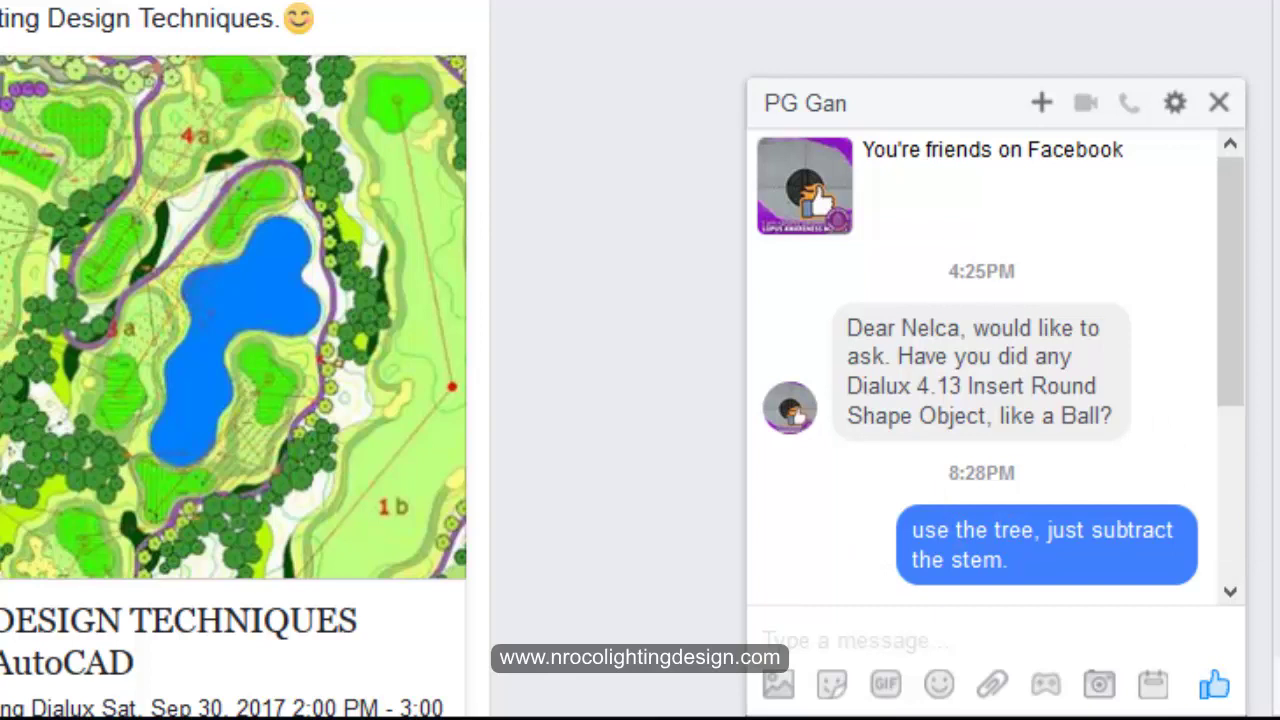
# - Show the Outdoor > Trees catalogue in the Objects tab and select Tree01
pyautogui.moveTo(1227, 355)
pyautogui.mouseDown()
pyautogui.moveTo(1238, 450)
pyautogui.moveTo(1217, 333)
pyautogui.mouseUp()
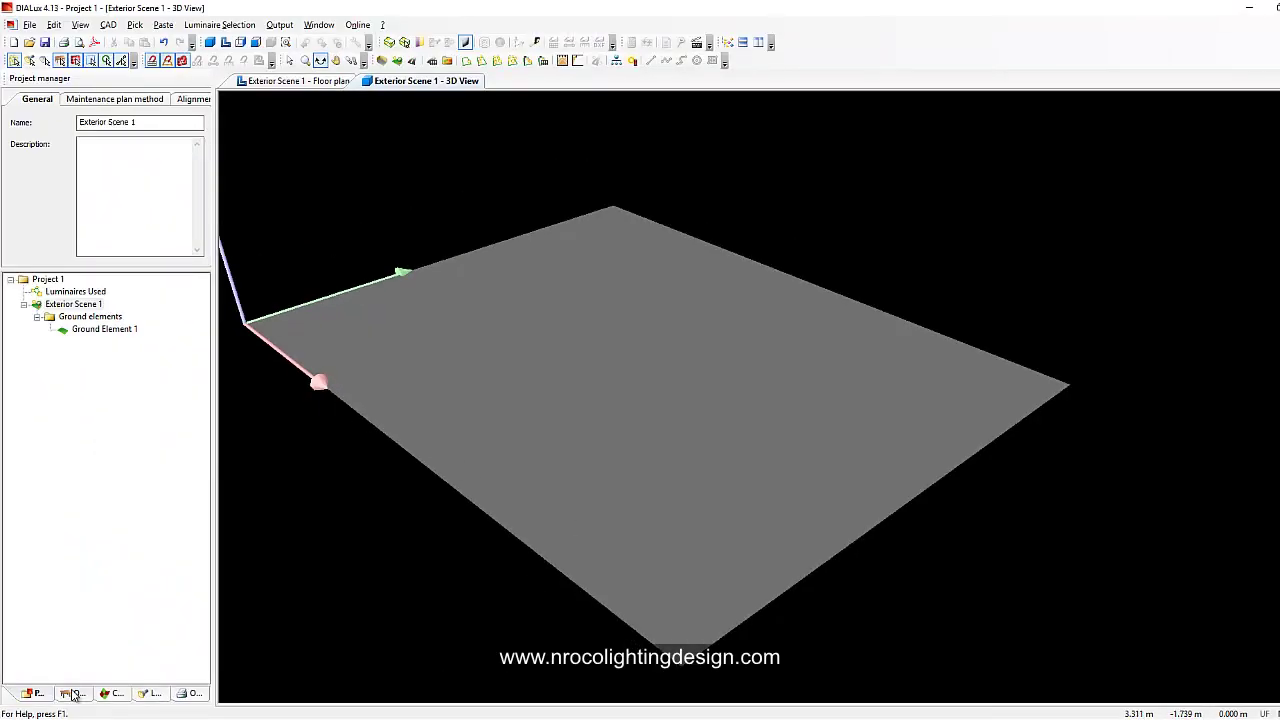
pyautogui.click(72, 694)
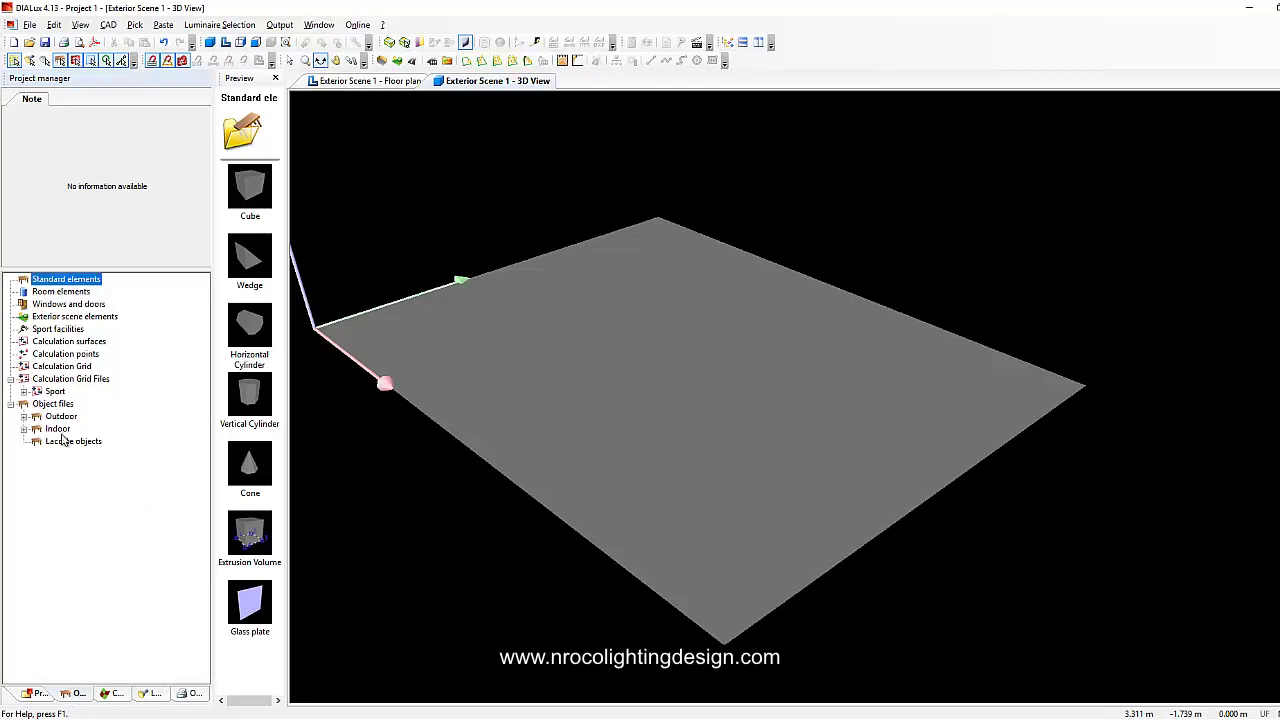
pyautogui.click(24, 416)
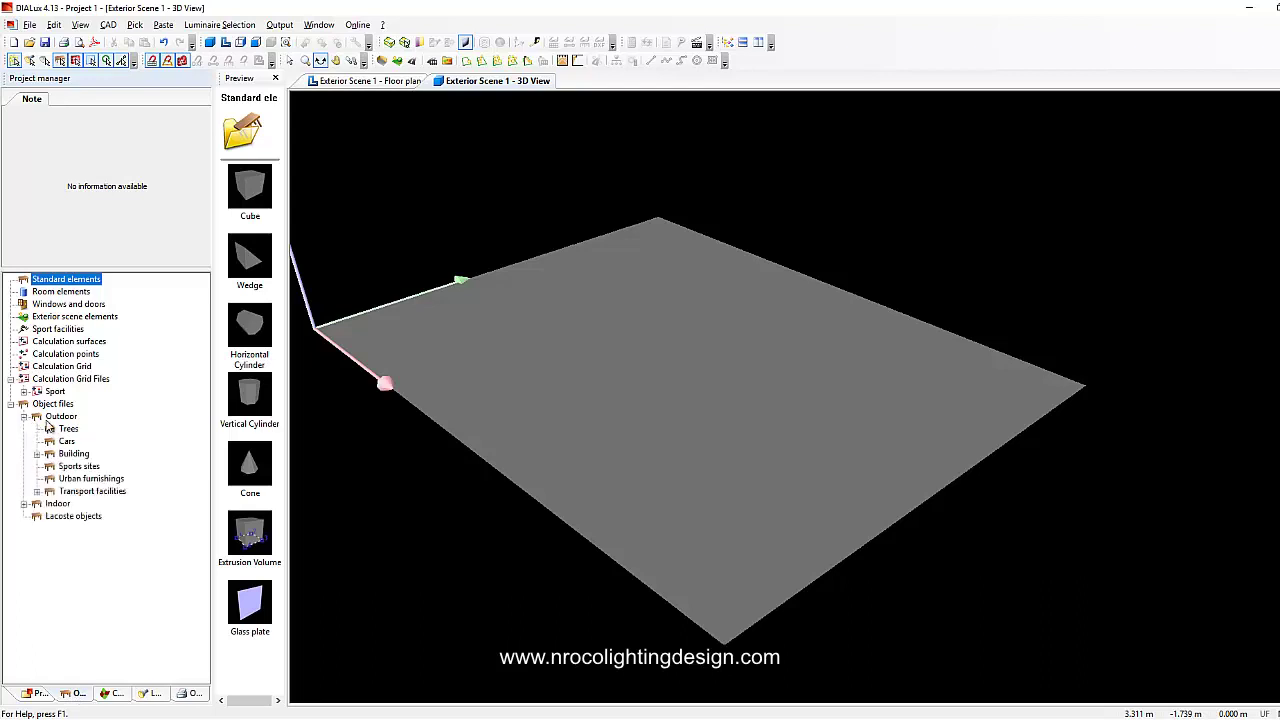
pyautogui.click(68, 429)
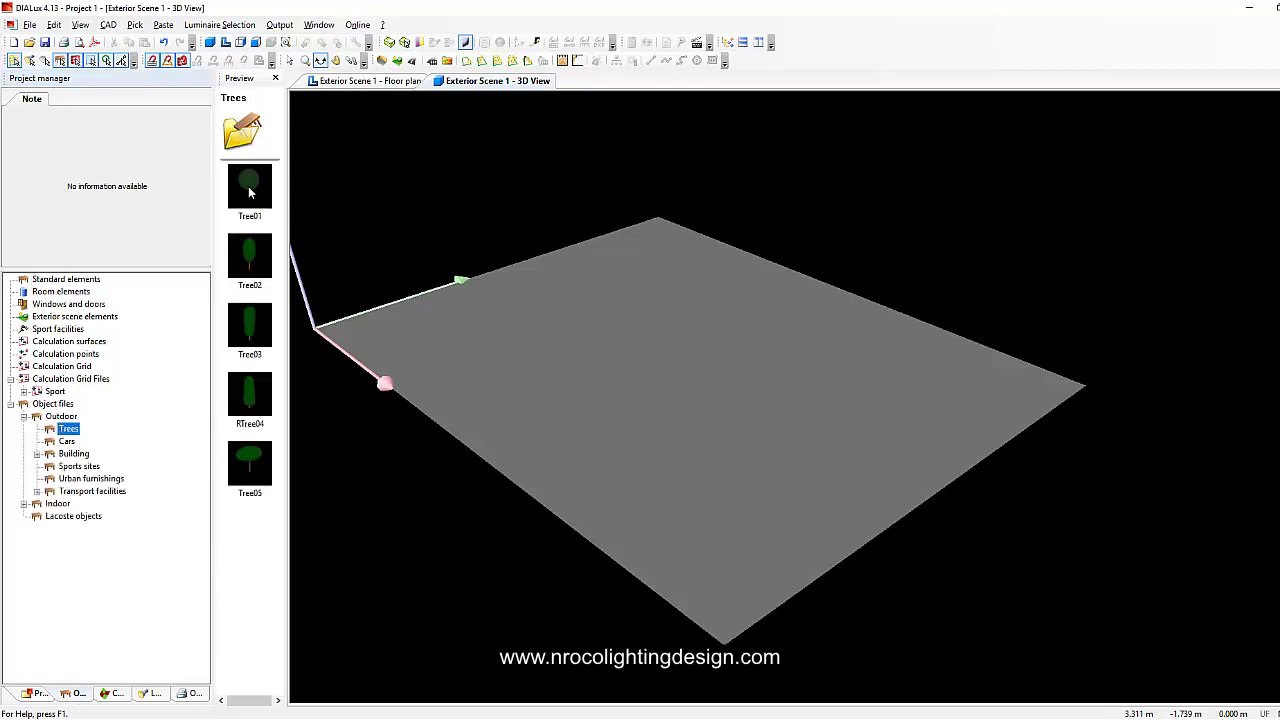
pyautogui.click(250, 192)
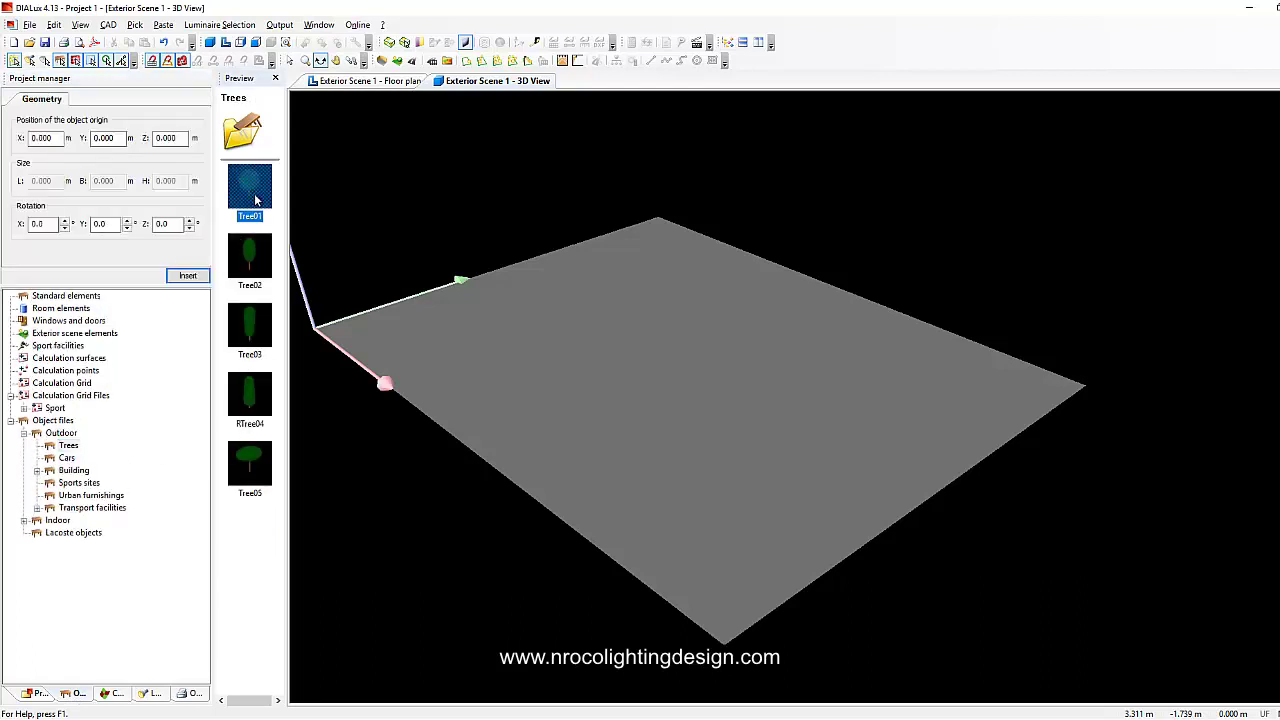
# - Place Tree01 on the ground plane, deselect it and orbit the view around it
pyautogui.click(636, 372)
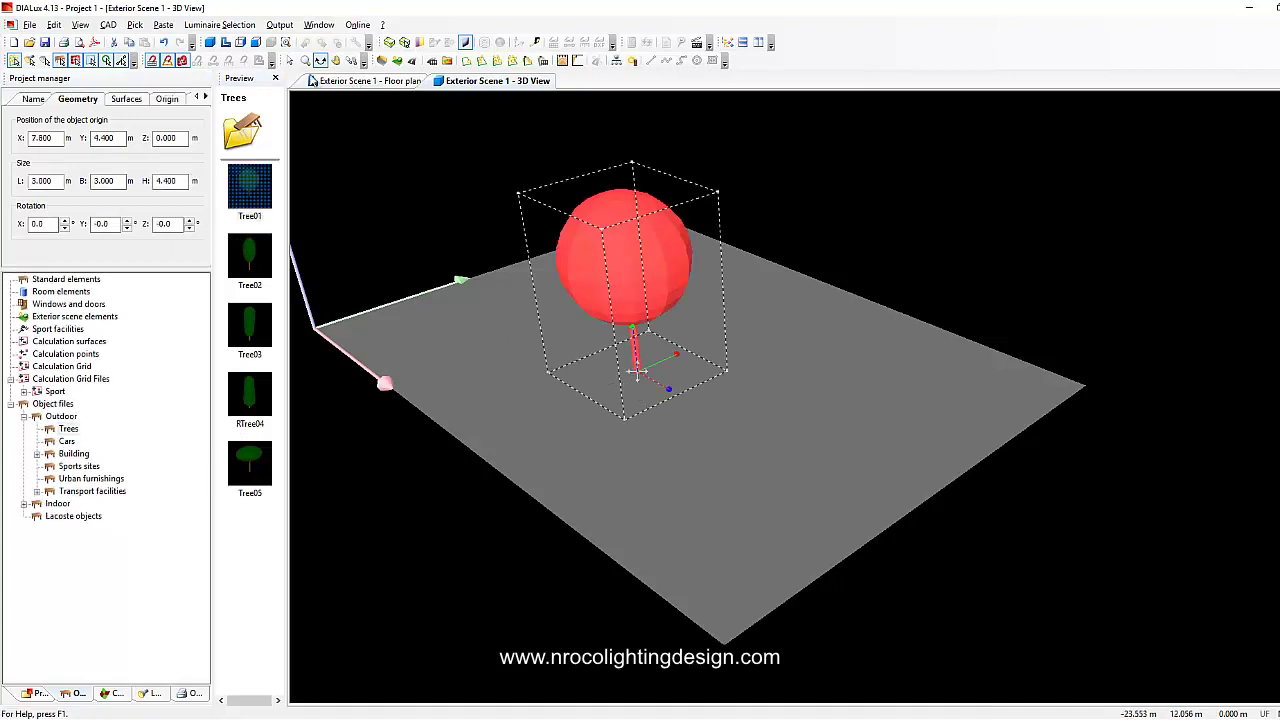
pyautogui.click(290, 60)
pyautogui.click(383, 141)
pyautogui.click(320, 60)
pyautogui.moveTo(400, 140); pyautogui.dragTo(640, 406)
pyautogui.moveTo(531, 406); pyautogui.dragTo(689, 383)
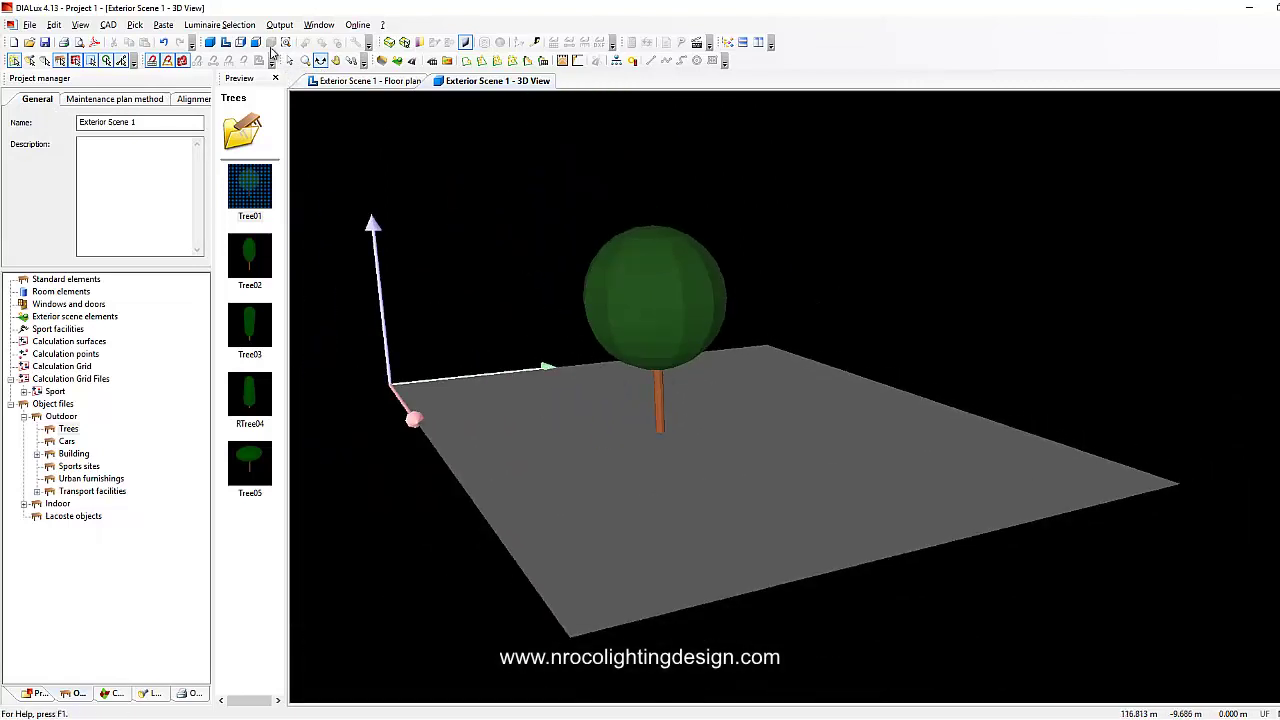
# - Show the Standard elements catalogue with Cube, Wedge and Cone
pyautogui.click(52, 404)
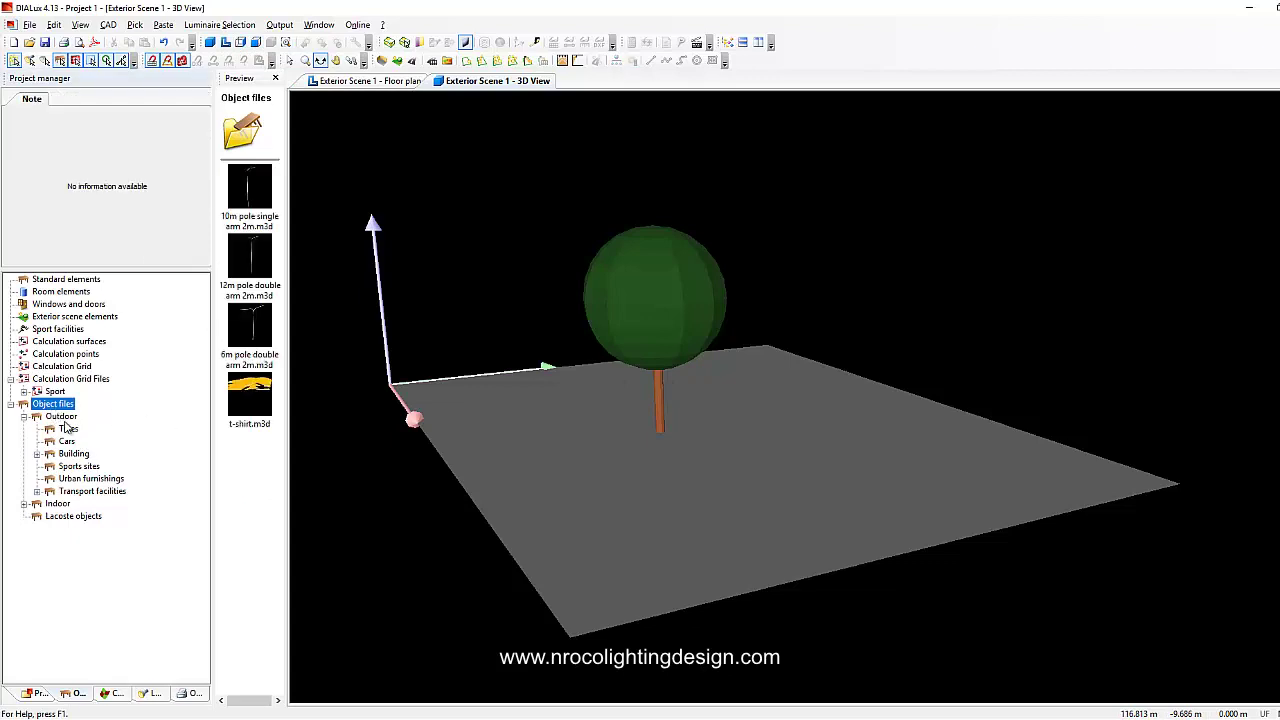
pyautogui.click(61, 416)
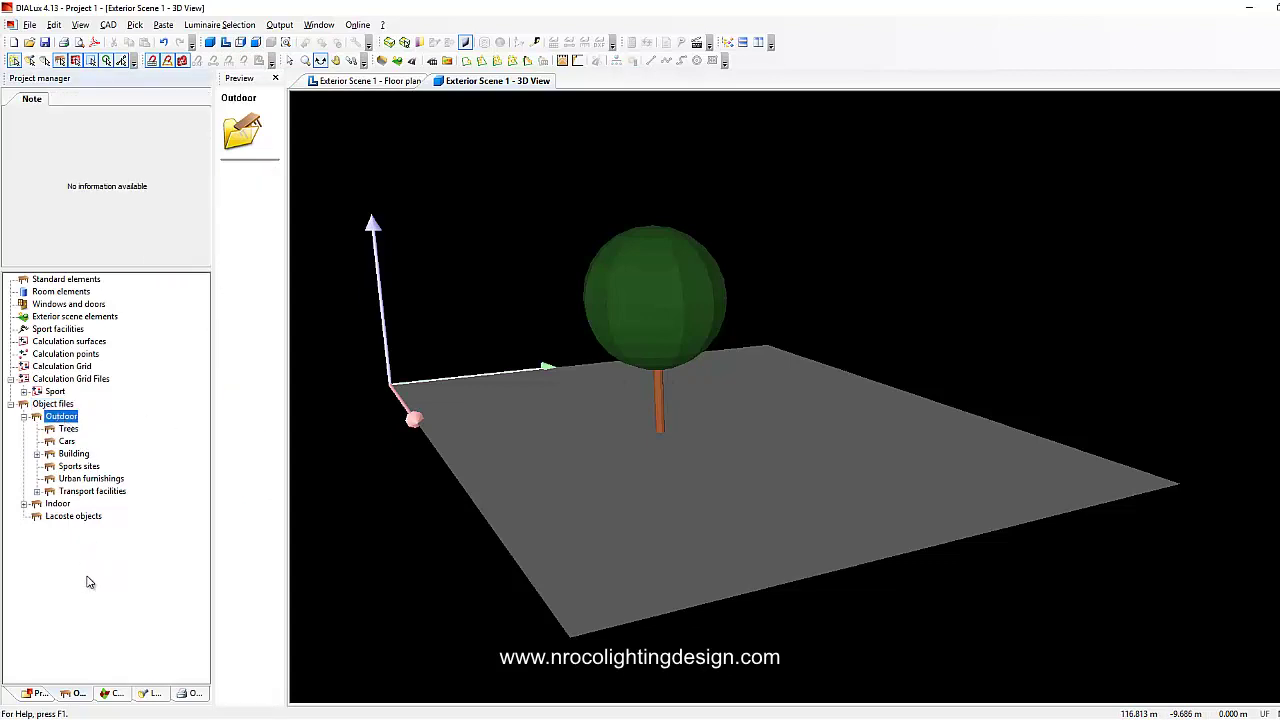
pyautogui.click(55, 280)
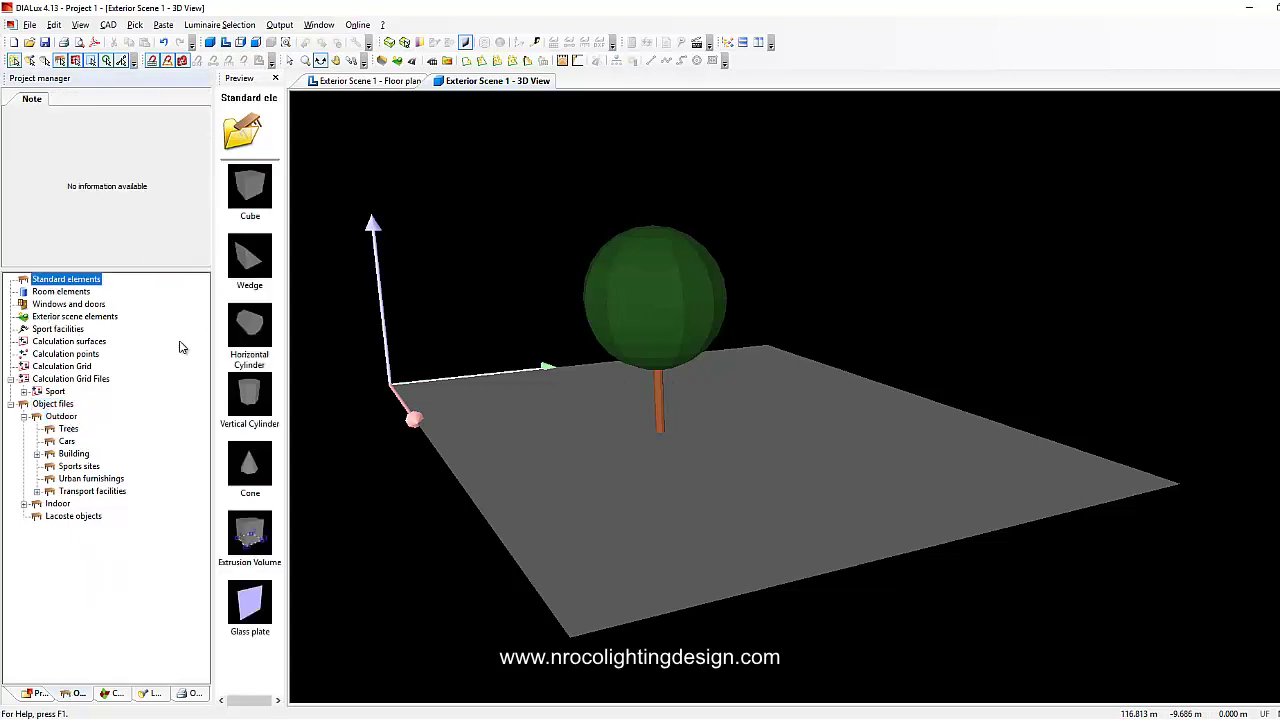
# - Add a Cube to the scene and centre it on the tree in Floor plan
pyautogui.moveTo(262, 210); pyautogui.dragTo(676, 467)
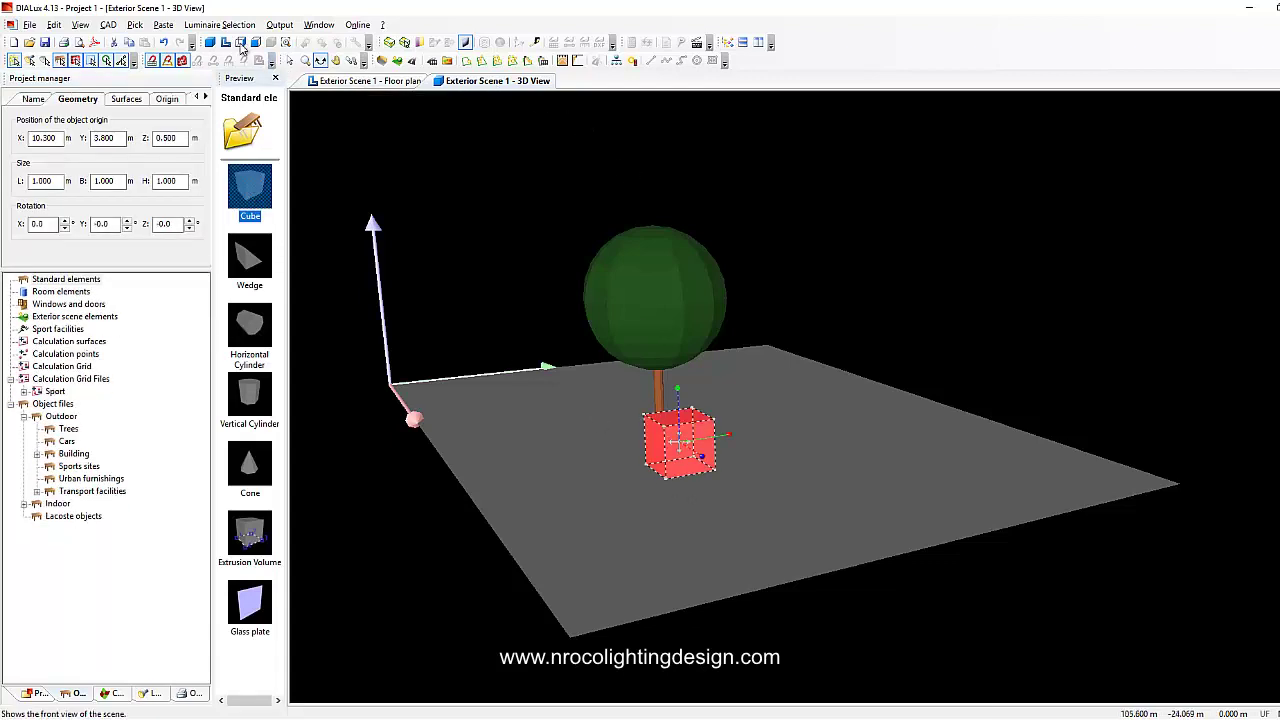
pyautogui.click(362, 82)
pyautogui.scroll(1, 783, 428)
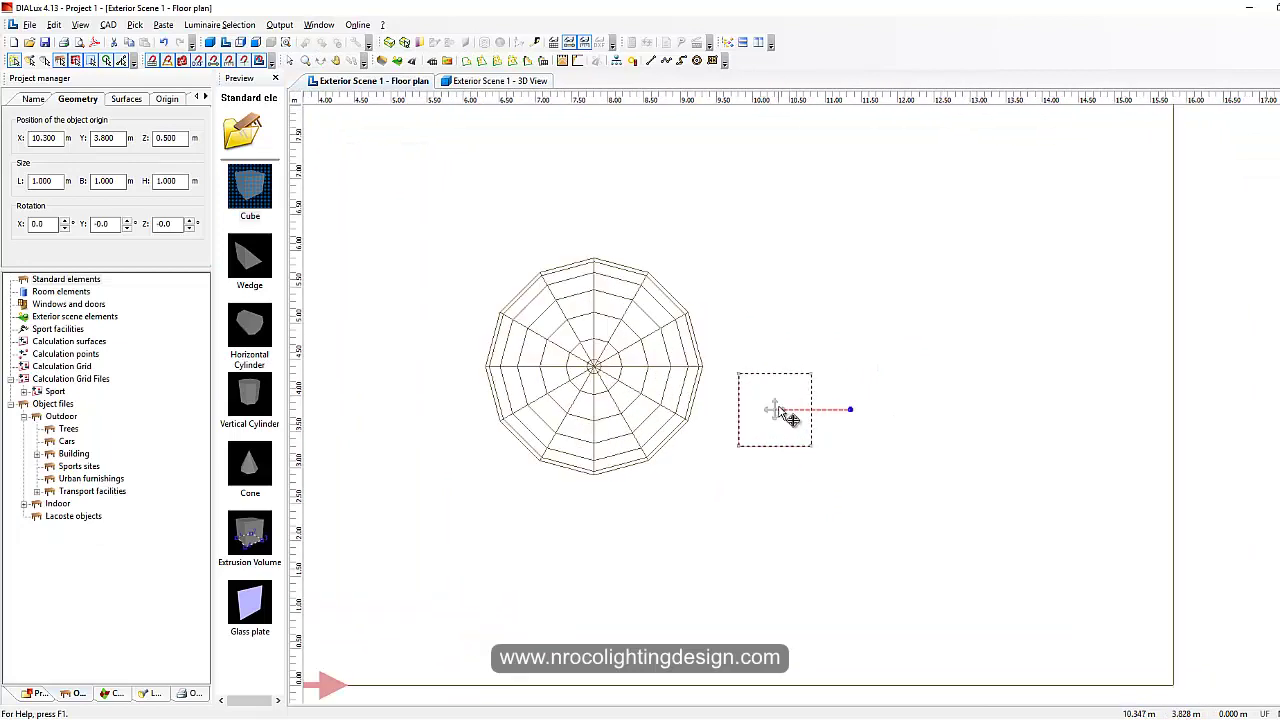
pyautogui.moveTo(849, 417); pyautogui.dragTo(590, 356)
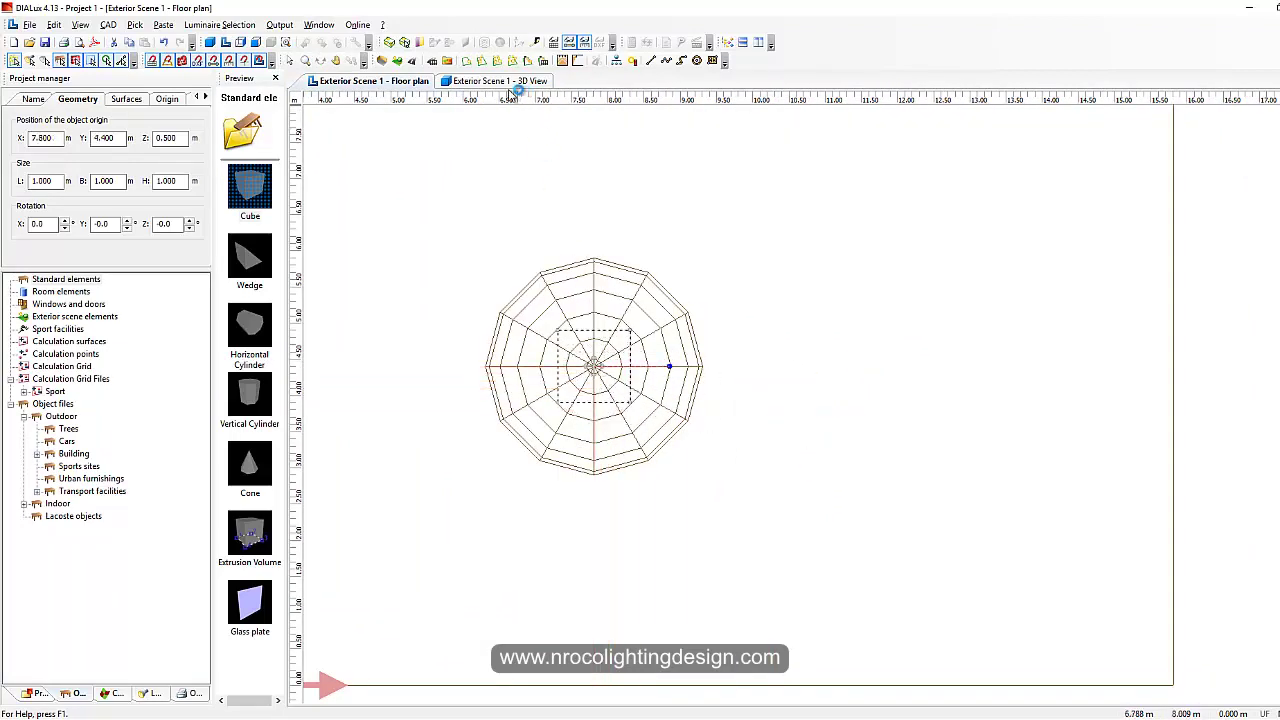
pyautogui.click(447, 81)
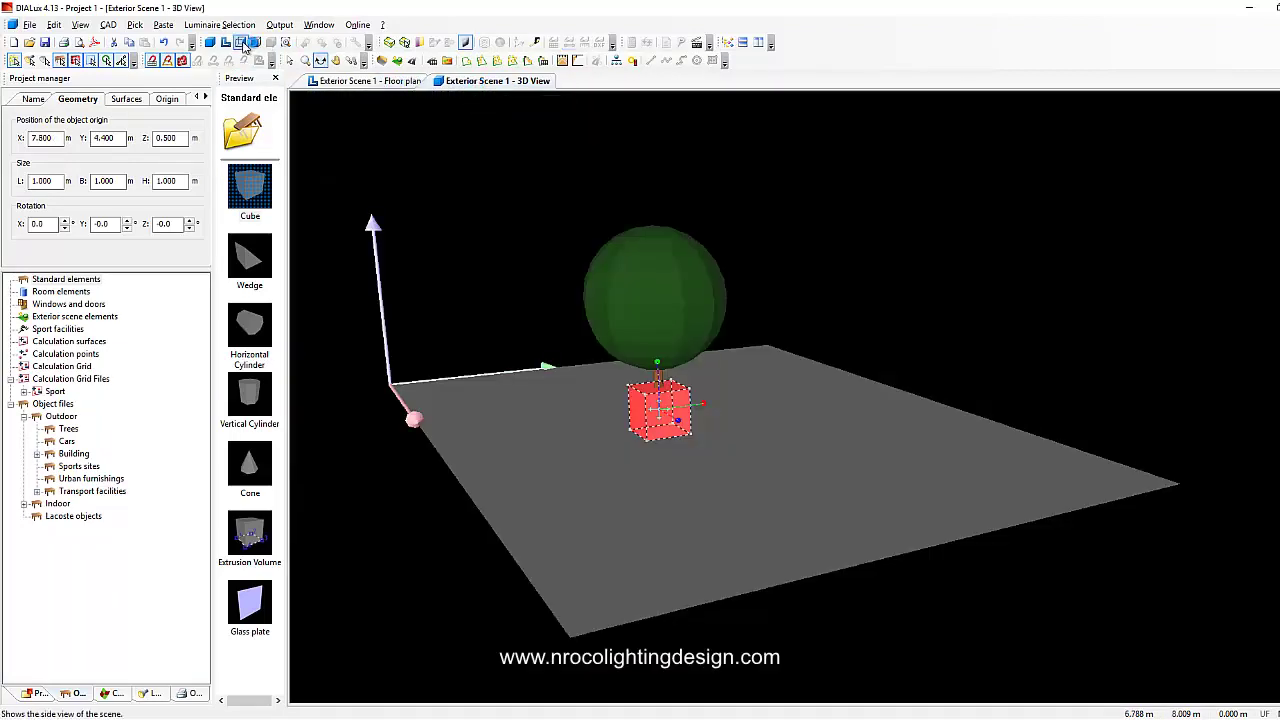
# - In Side View, resize the cube to 0.6 × 1.0 × 1.5 m and raise it around the trunk
pyautogui.click(255, 42)
pyautogui.scroll(3, 598, 437)
pyautogui.rightClick(598, 437)
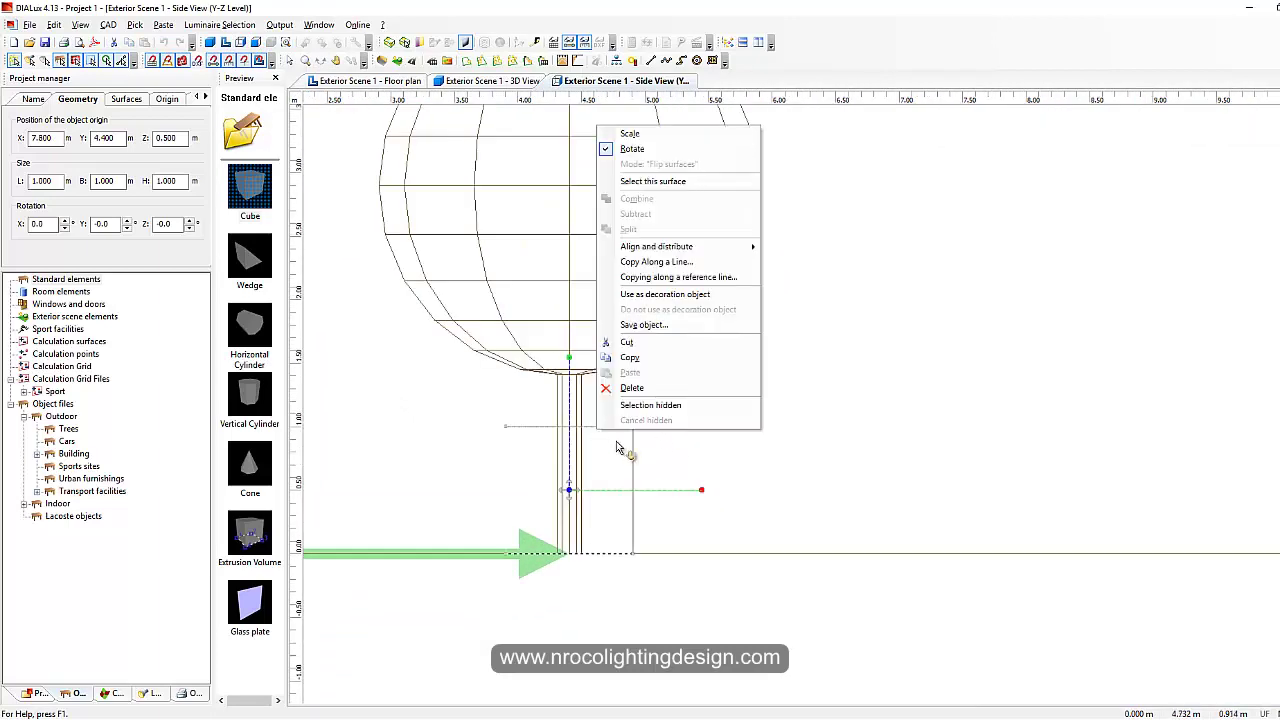
pyautogui.click(645, 178)
pyautogui.moveTo(566, 437)
pyautogui.mouseDown()
pyautogui.moveTo(571, 408)
pyautogui.moveTo(574, 434)
pyautogui.mouseUp()
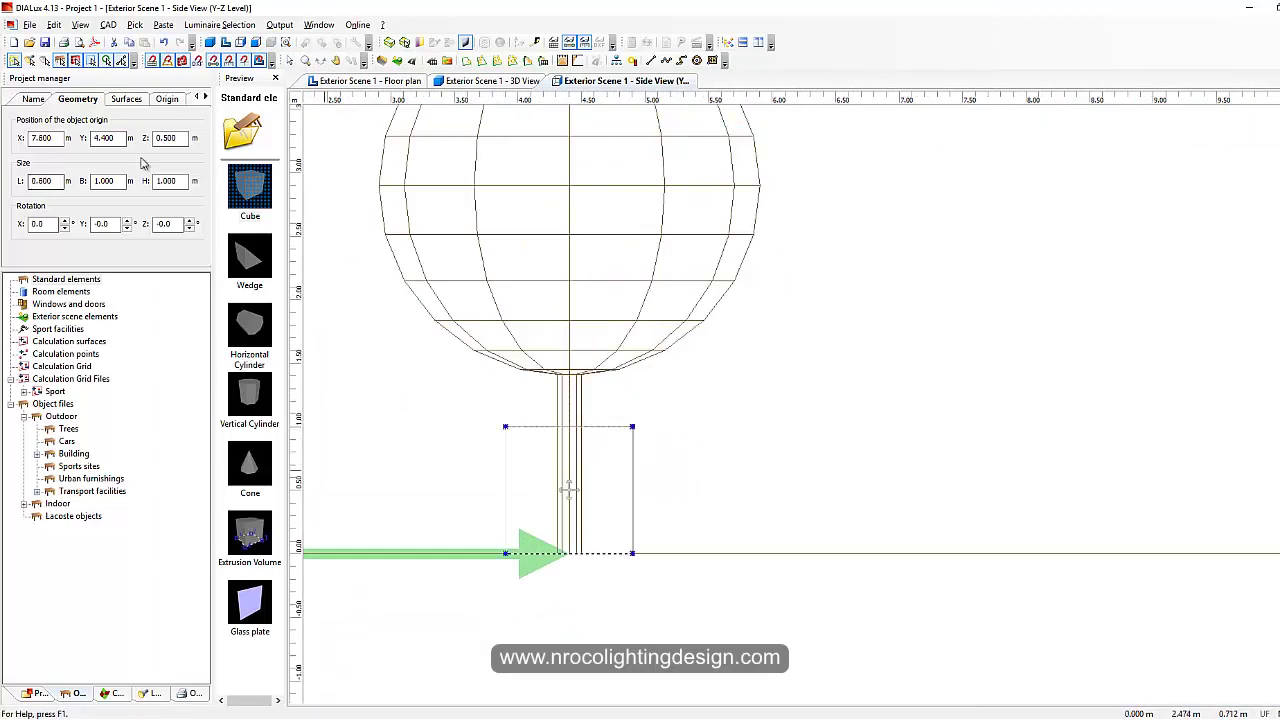
pyautogui.click(166, 181)
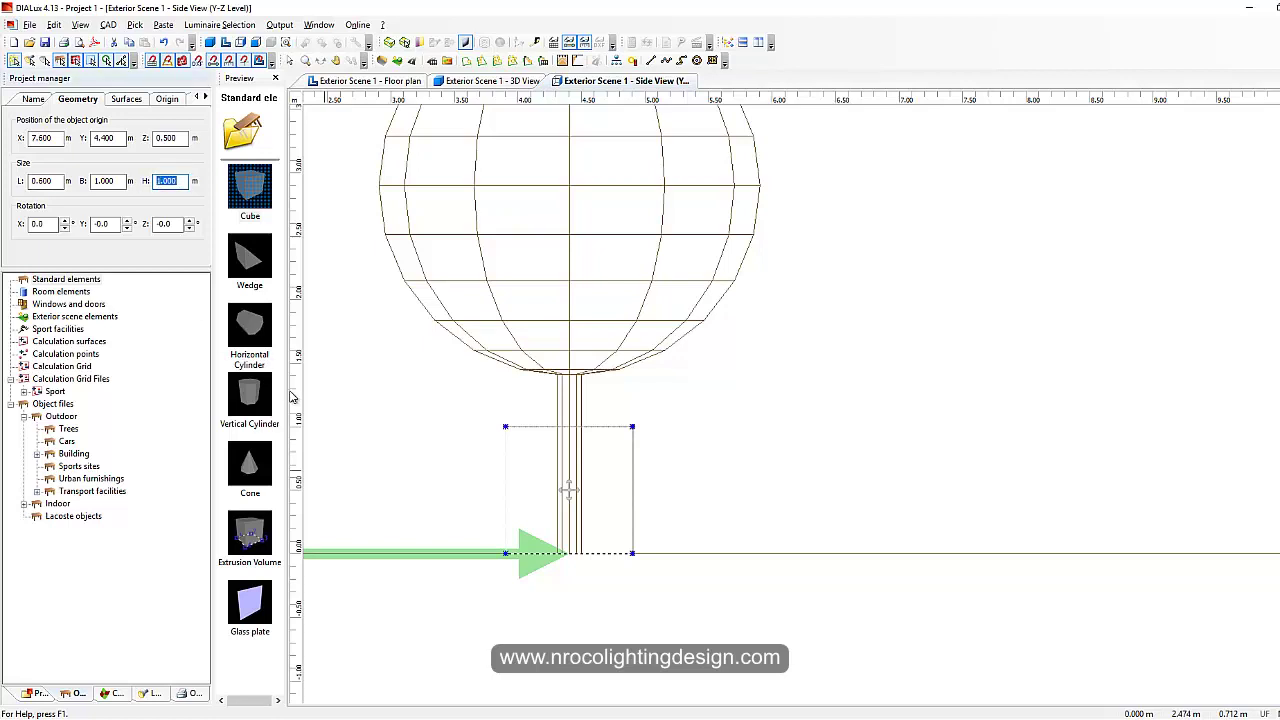
pyautogui.press('Return')
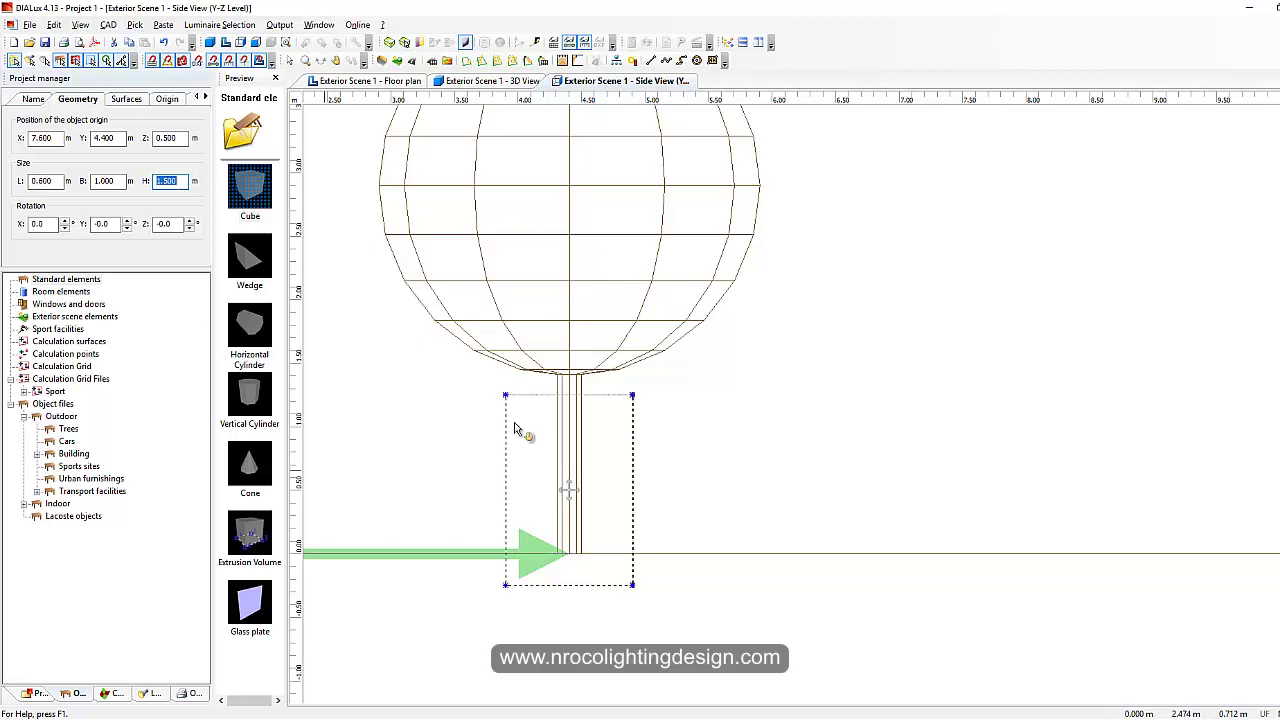
pyautogui.moveTo(580, 493); pyautogui.dragTo(583, 481)
# - Deselect the box, orbit the 3D view to a flatter angle, then return to Side View
pyautogui.click(455, 82)
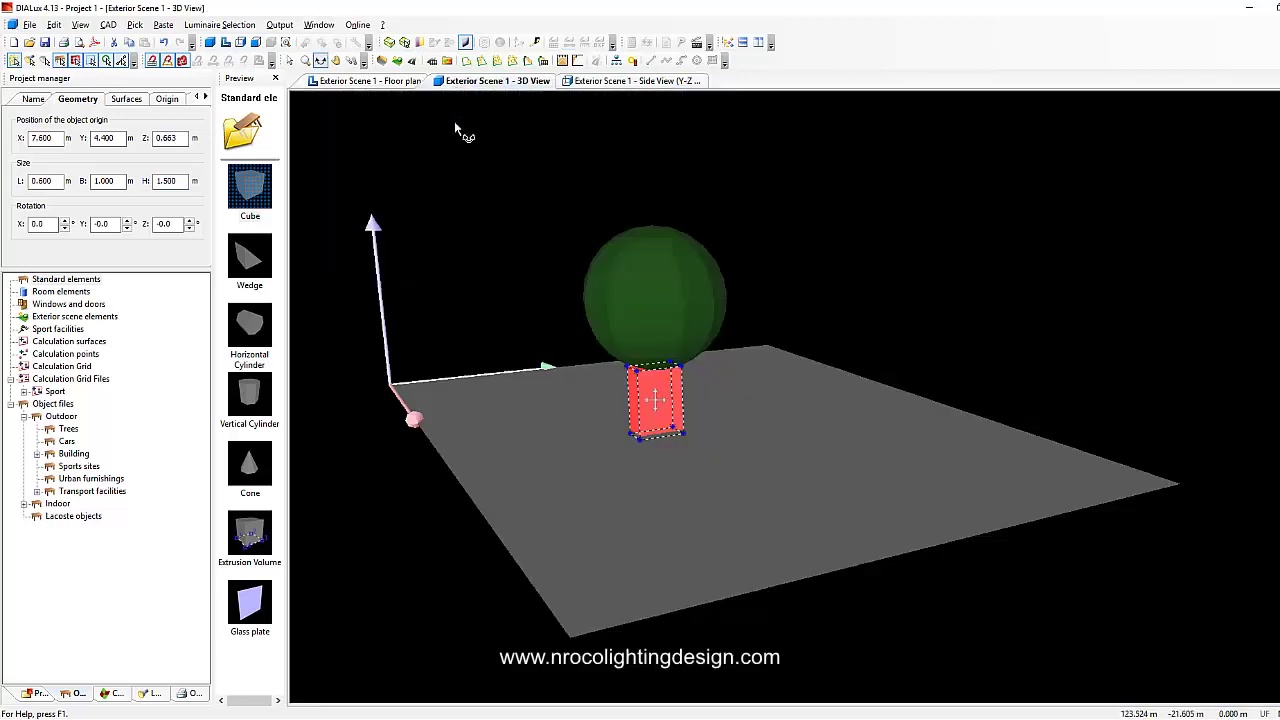
pyautogui.rightClick(449, 186)
pyautogui.click(391, 180)
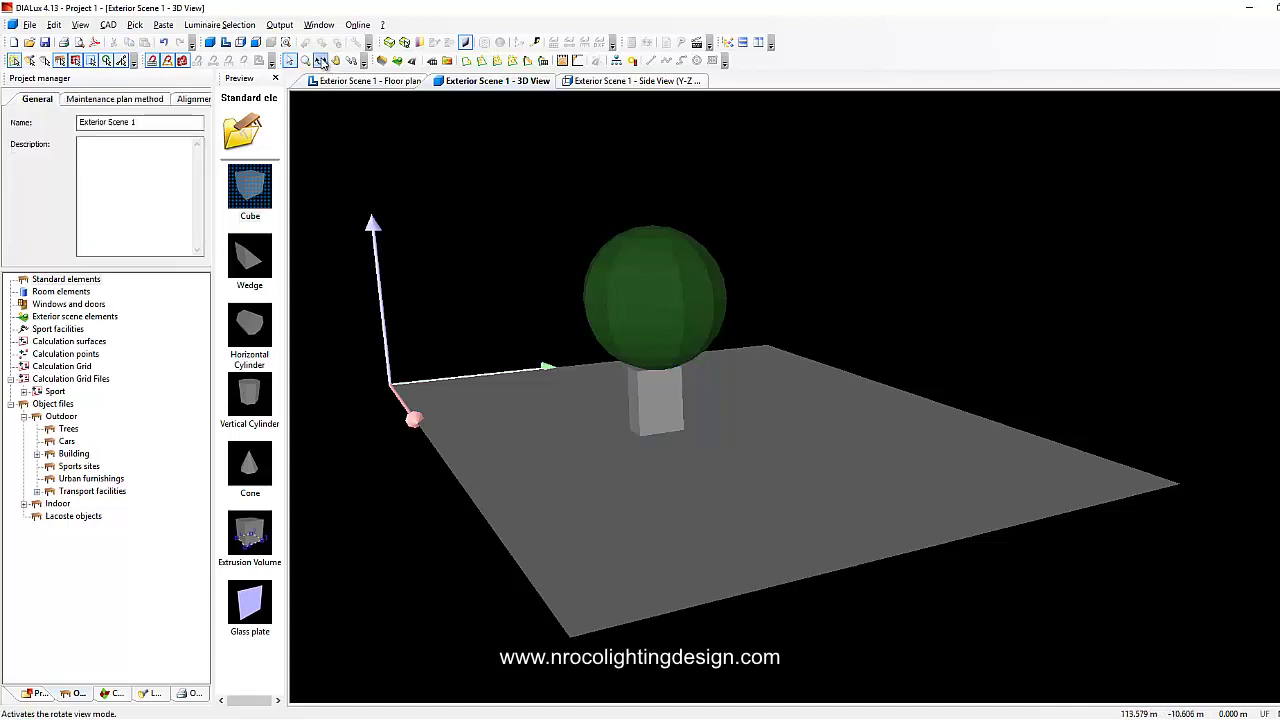
pyautogui.click(320, 62)
pyautogui.moveTo(483, 236)
pyautogui.mouseDown()
pyautogui.moveTo(449, 217)
pyautogui.moveTo(509, 251)
pyautogui.moveTo(483, 242)
pyautogui.moveTo(500, 251)
pyautogui.moveTo(486, 254)
pyautogui.mouseUp()
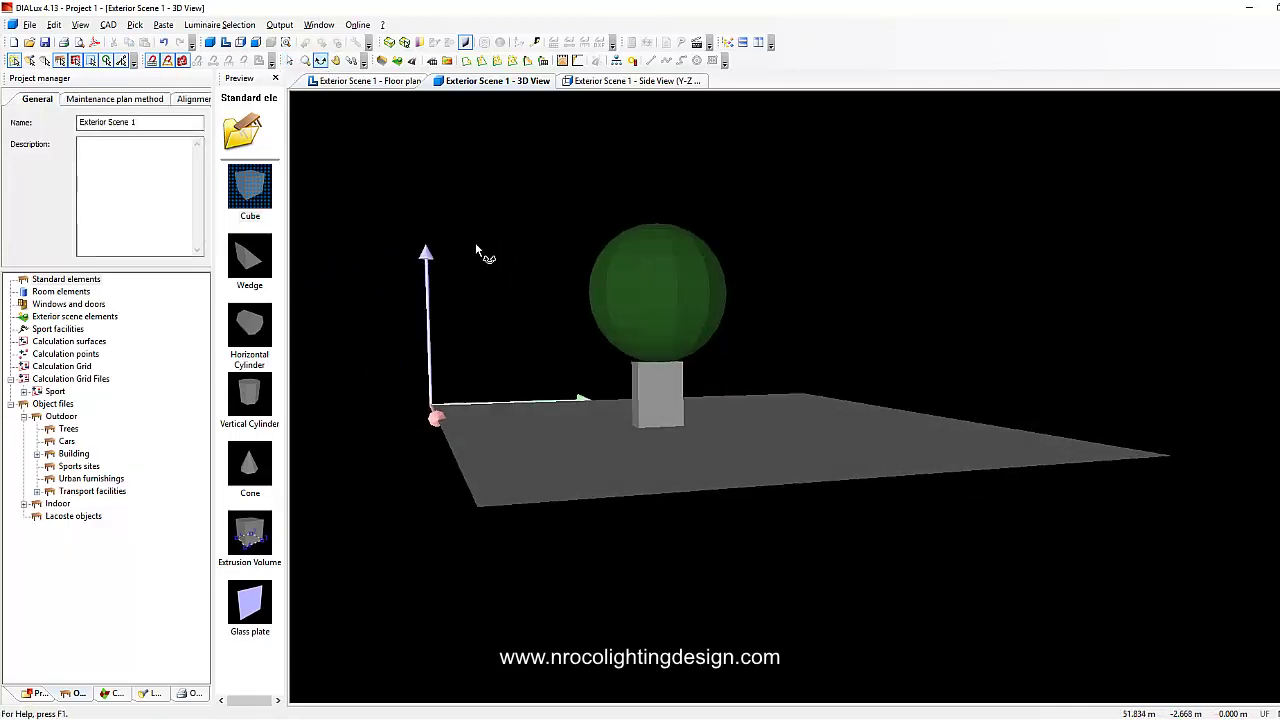
pyautogui.click(616, 84)
pyautogui.scroll(-3, 623, 186)
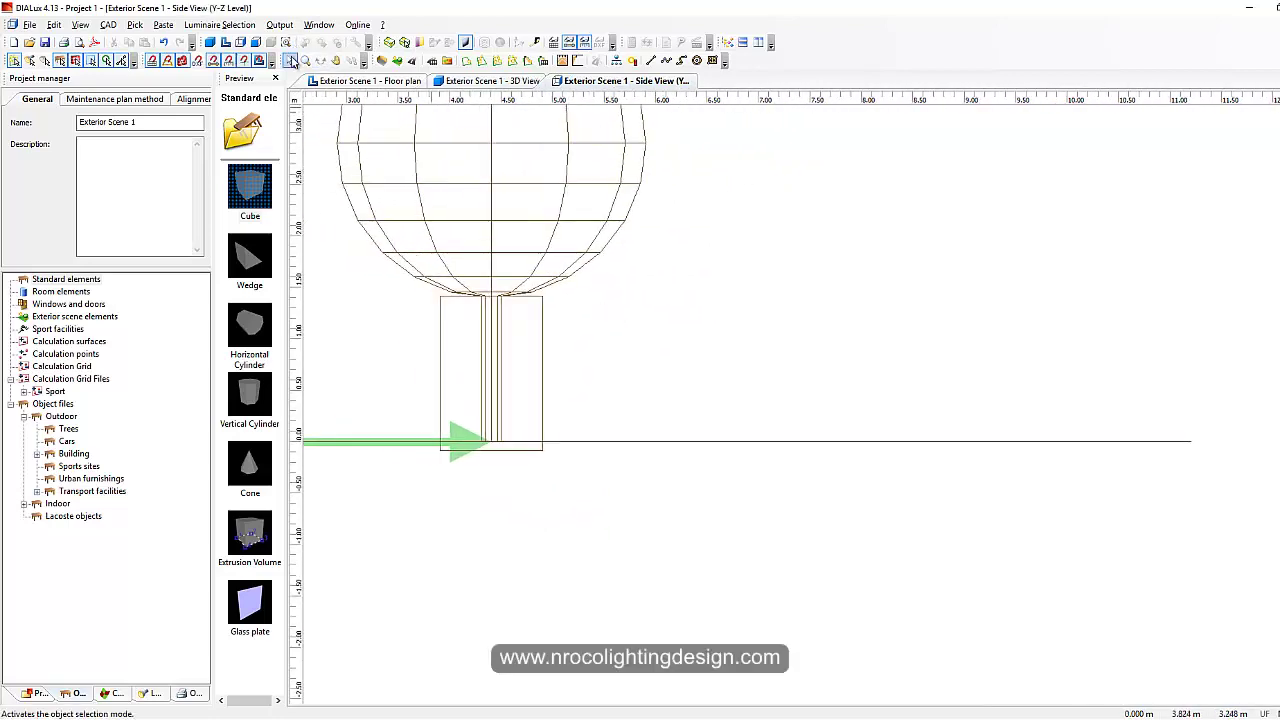
# - Subtract the box from Tree01, leaving only the floating crown, and return to 3D View
pyautogui.moveTo(594, 341); pyautogui.dragTo(404, 236)
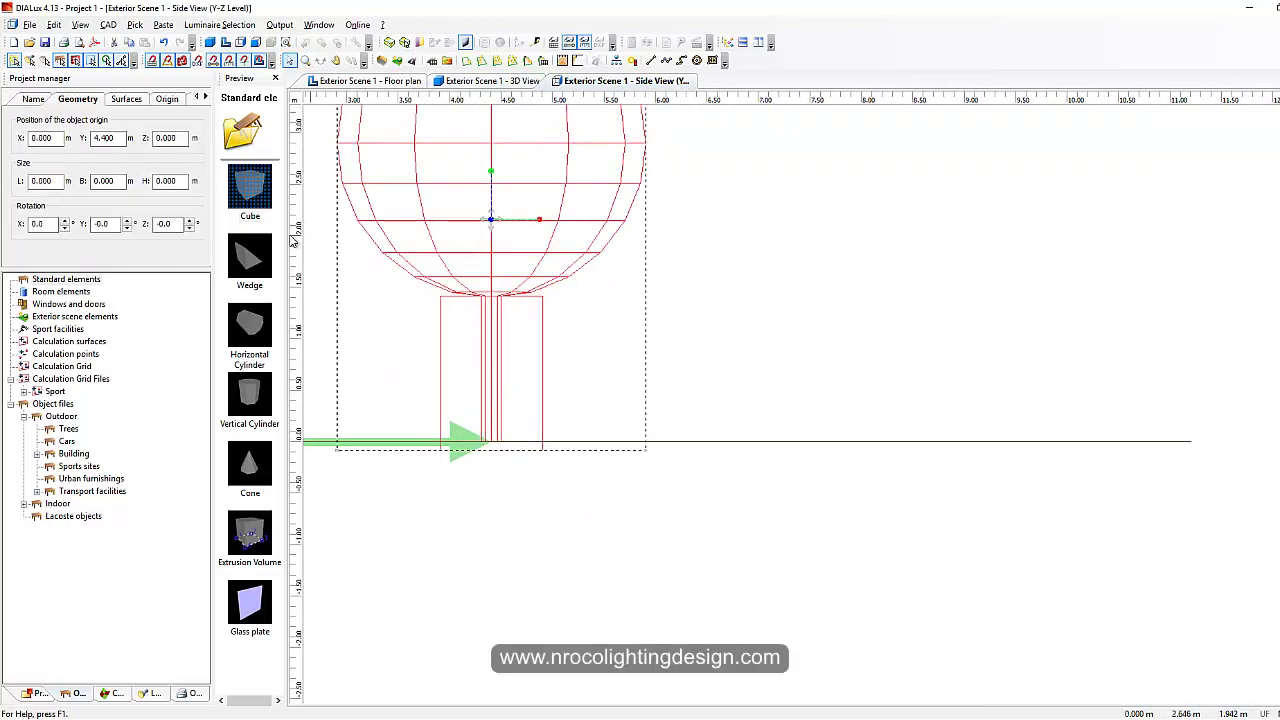
pyautogui.rightClick(441, 244)
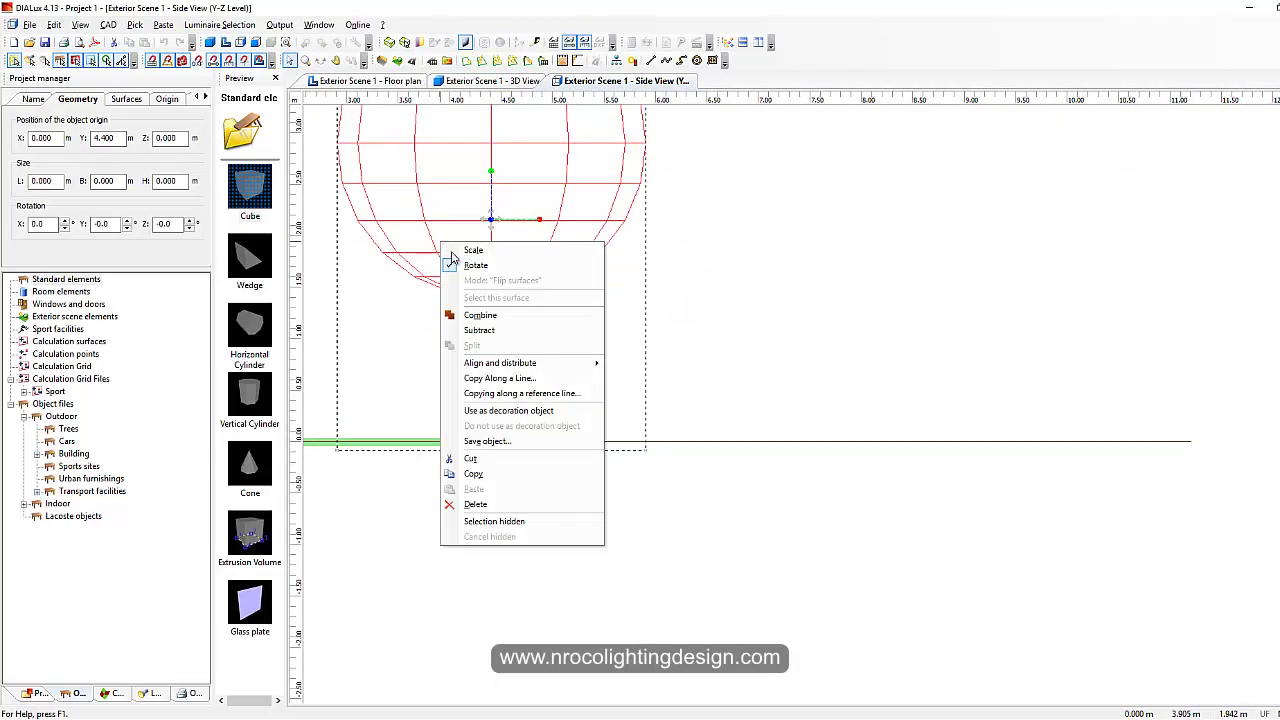
pyautogui.click(487, 330)
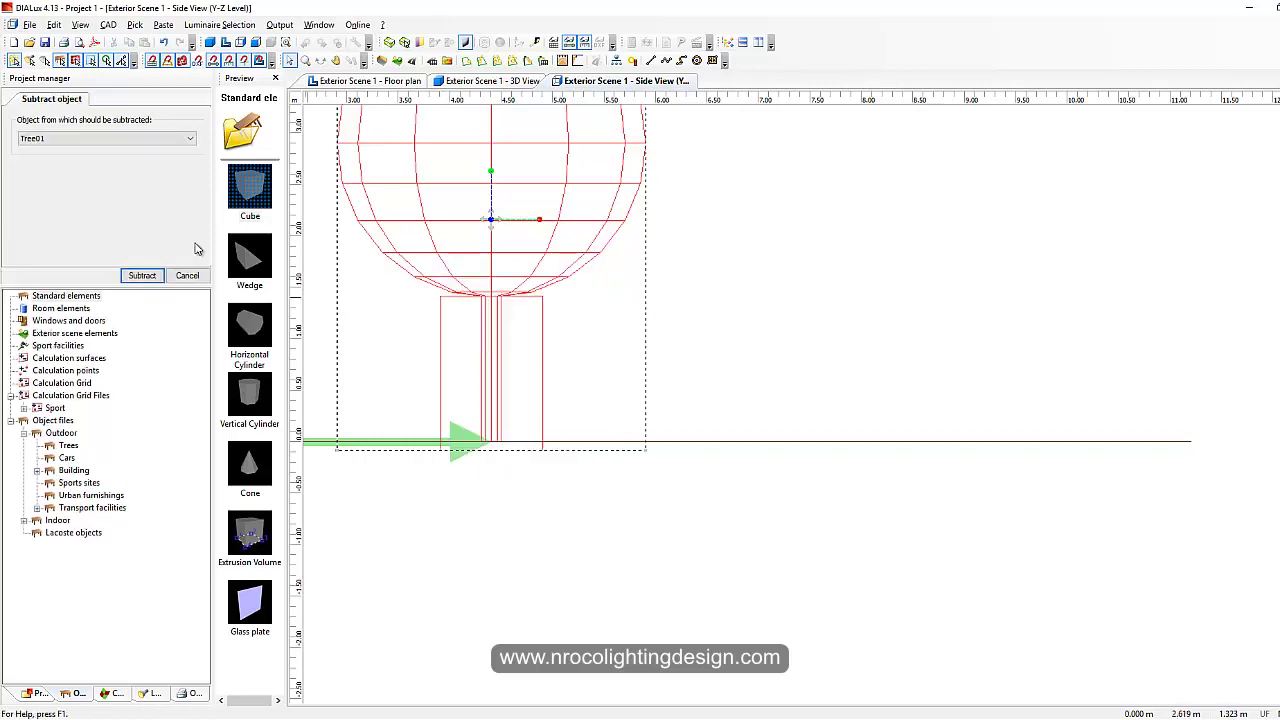
pyautogui.click(62, 138)
pyautogui.click(57, 152)
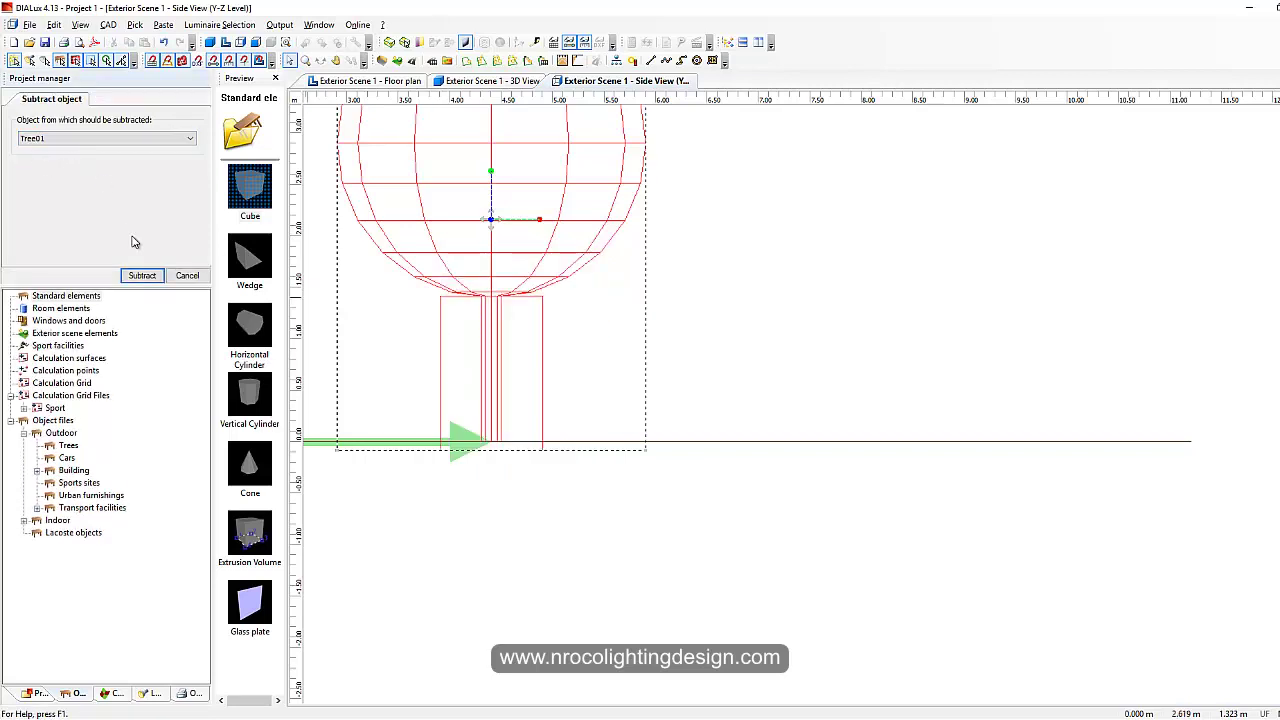
pyautogui.click(142, 275)
pyautogui.click(696, 278)
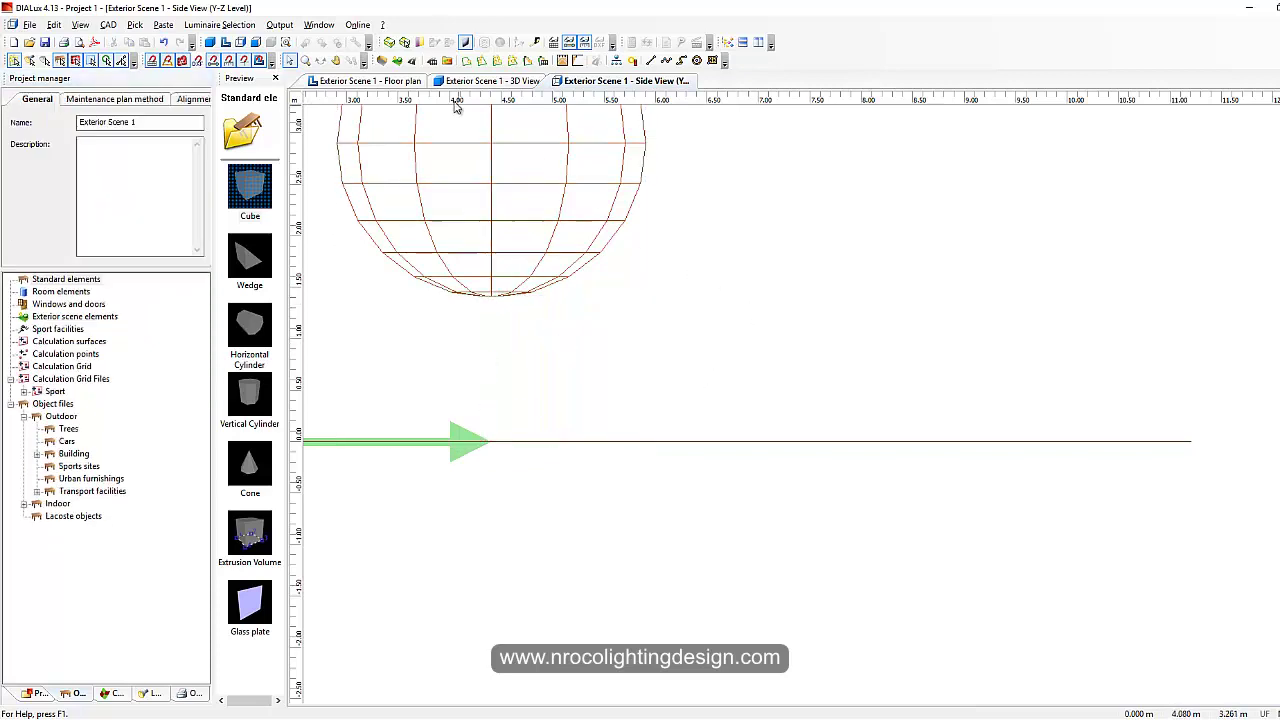
pyautogui.click(470, 81)
pyautogui.click(320, 60)
# - Orbit around the sphere and show the Standard material swatches in the Colors catalogue
pyautogui.moveTo(486, 237); pyautogui.dragTo(600, 400)
pyautogui.click(44, 694)
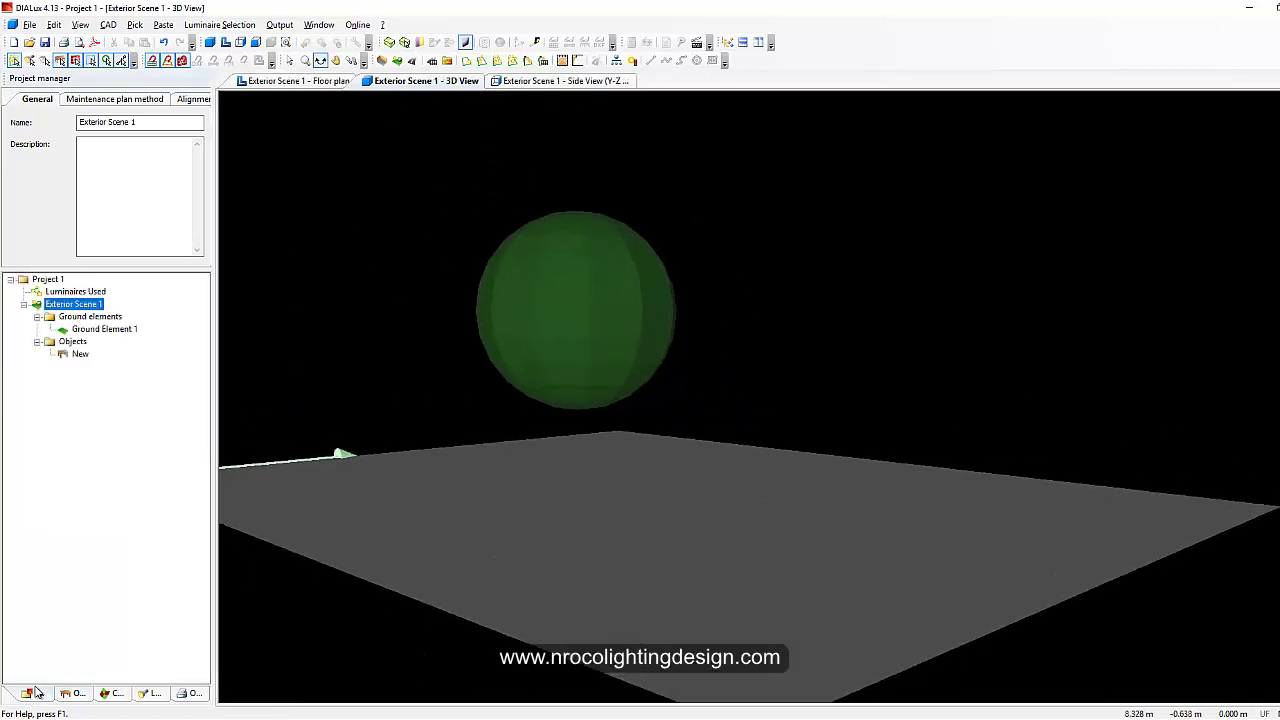
pyautogui.click(75, 693)
pyautogui.click(113, 693)
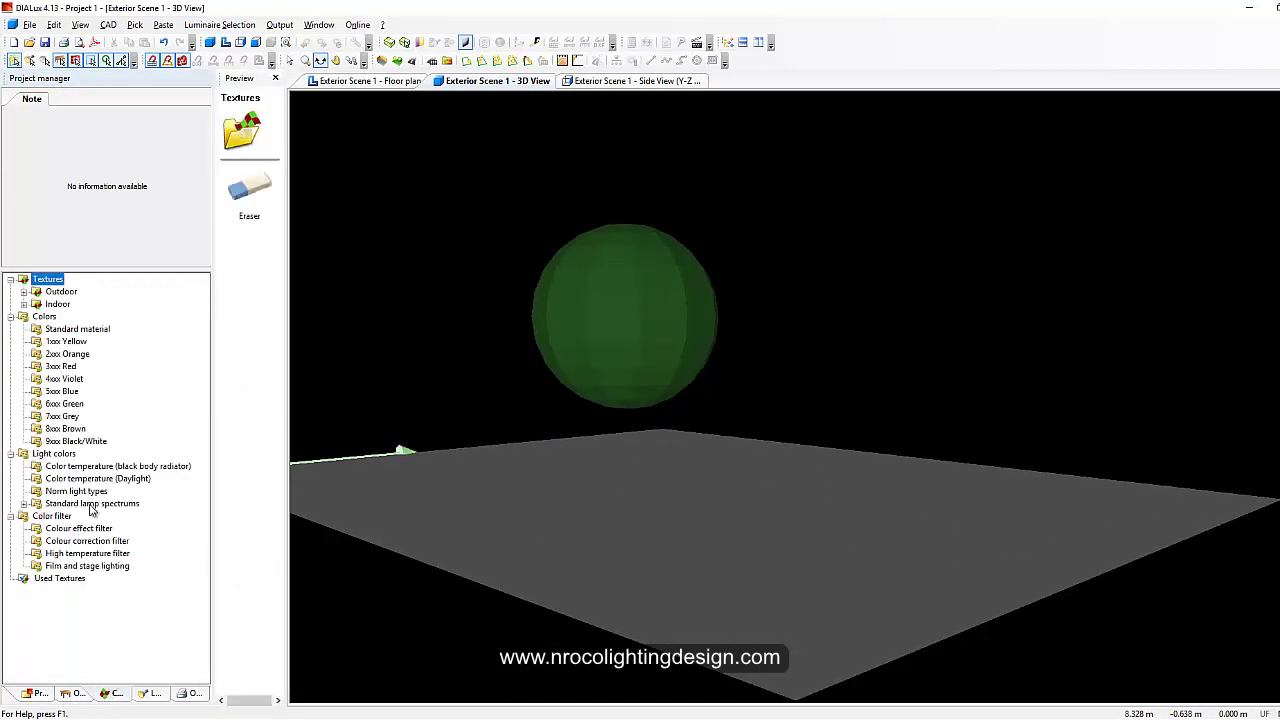
pyautogui.click(54, 305)
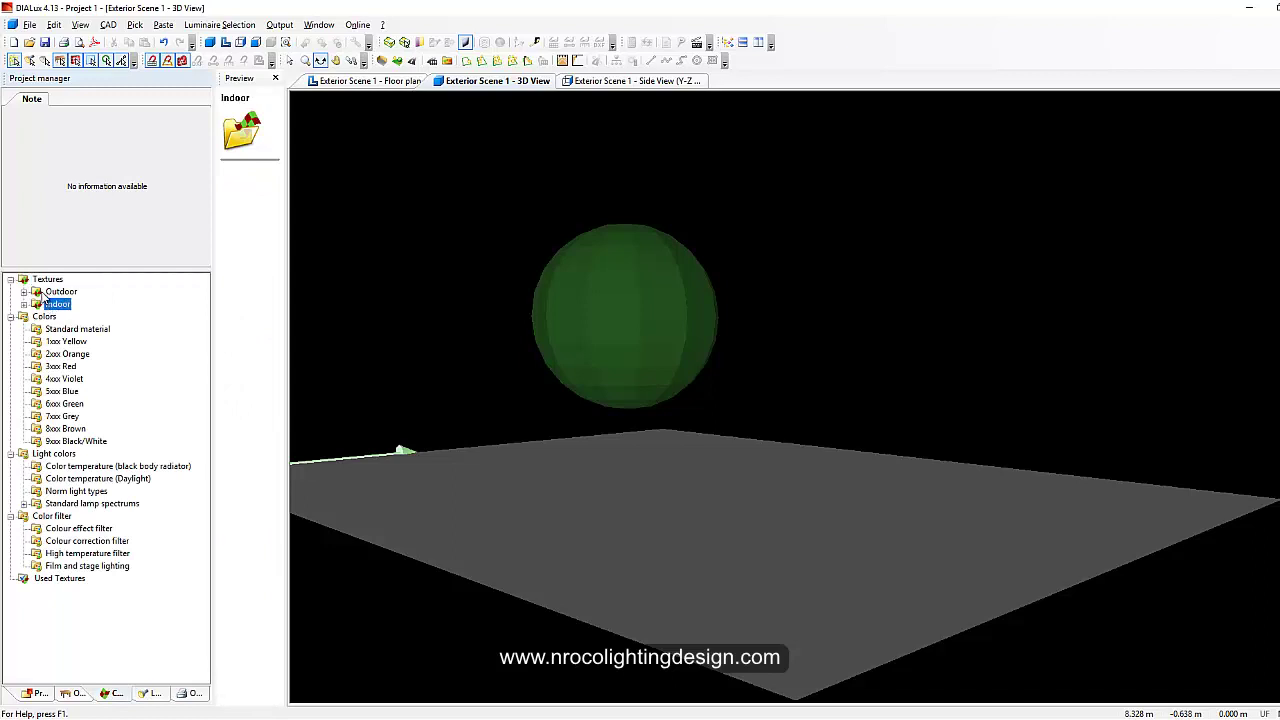
pyautogui.click(70, 329)
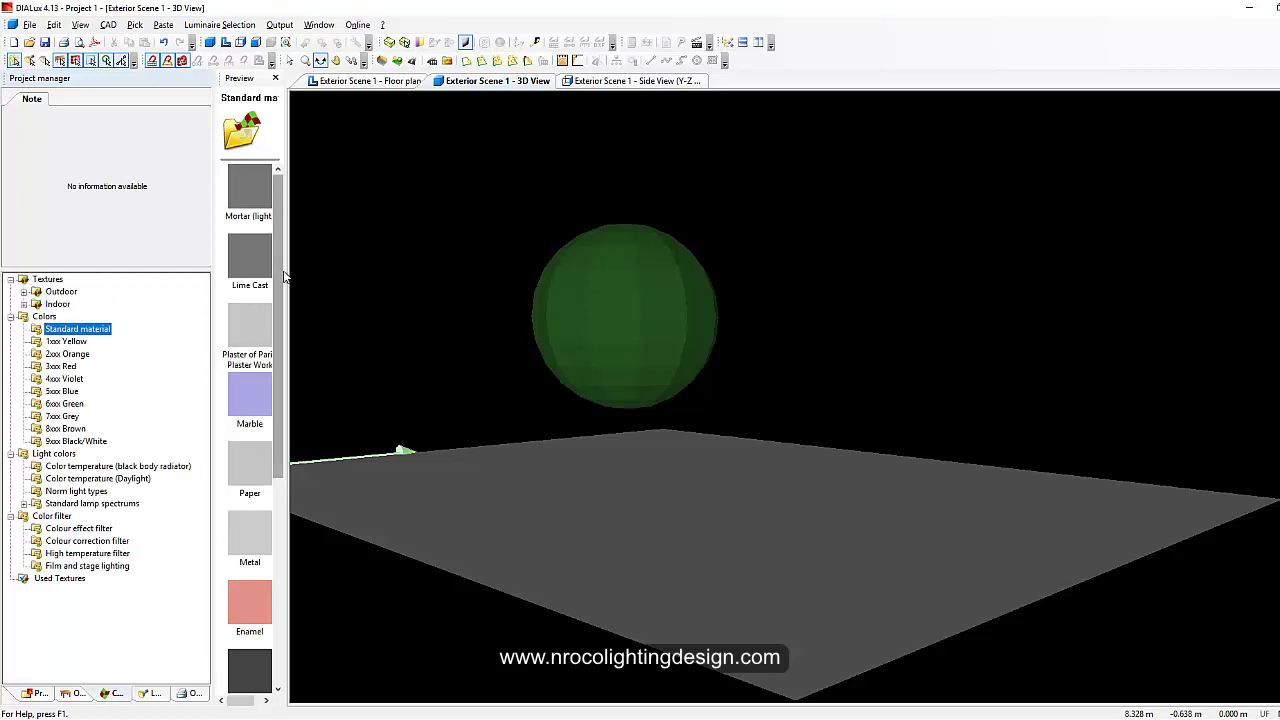
# - Apply the white Paper material (78% reflection) to the sphere and orbit to check it
pyautogui.scroll(-1, 270, 280)
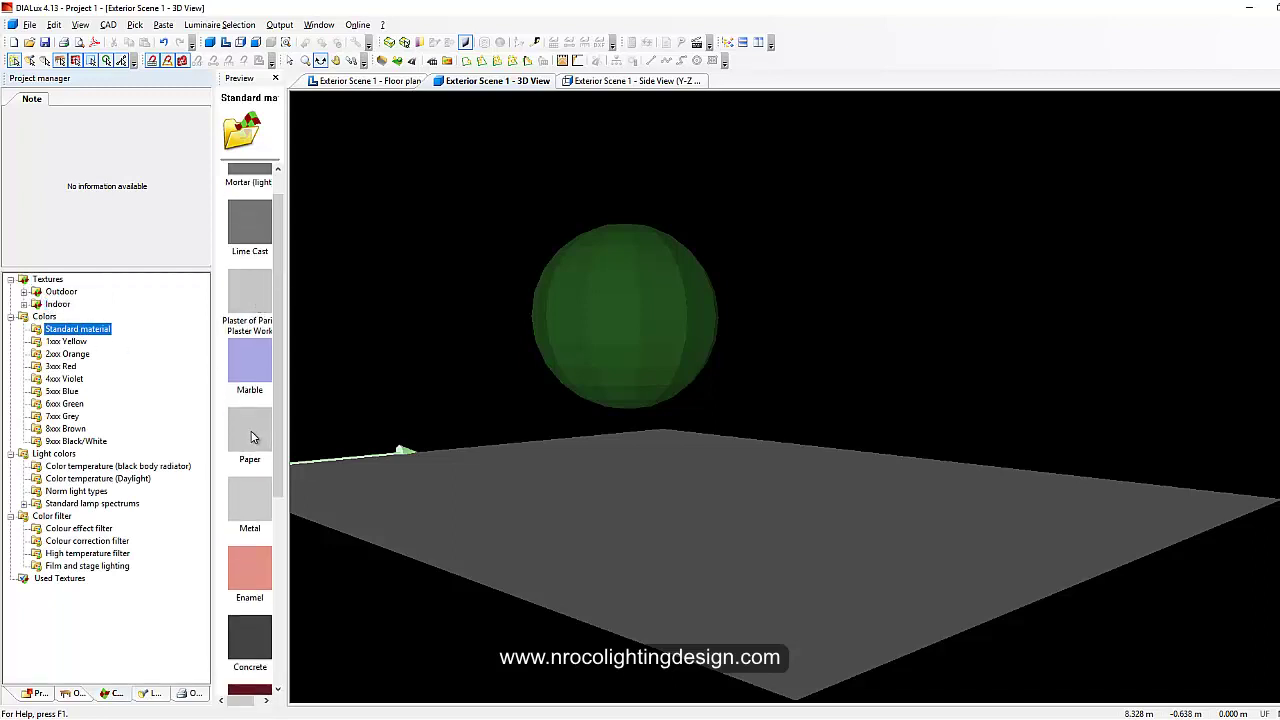
pyautogui.moveTo(250, 437); pyautogui.dragTo(489, 393)
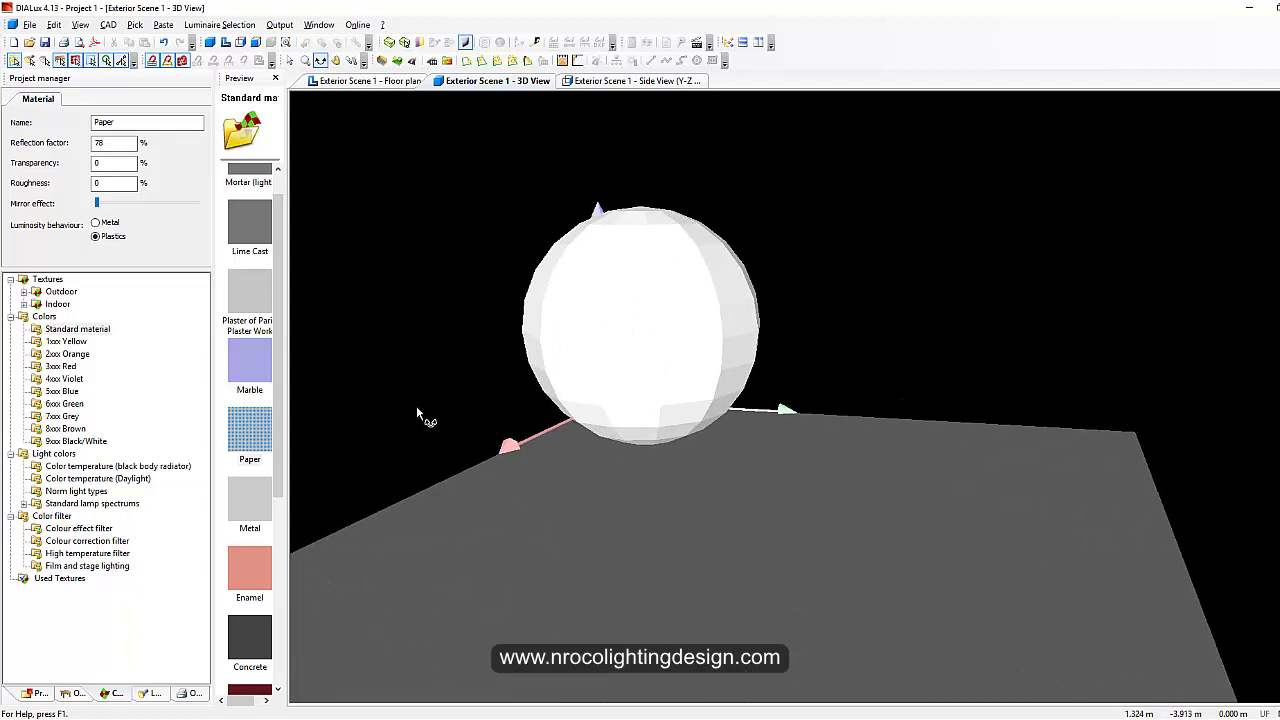
pyautogui.moveTo(453, 401); pyautogui.dragTo(780, 400)
# - Use the taskbar's Show the desktop option to reveal the desktop behind DIALux
pyautogui.rightClick(526, 718)
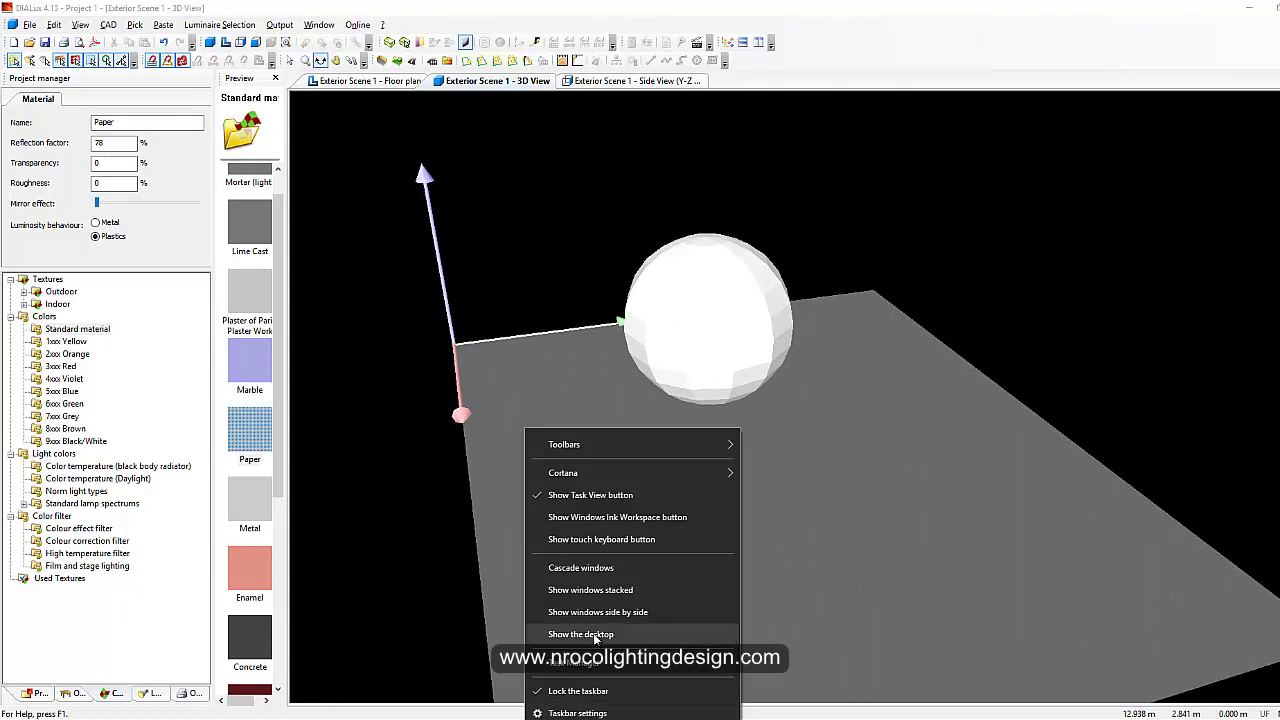
pyautogui.click(428, 545)
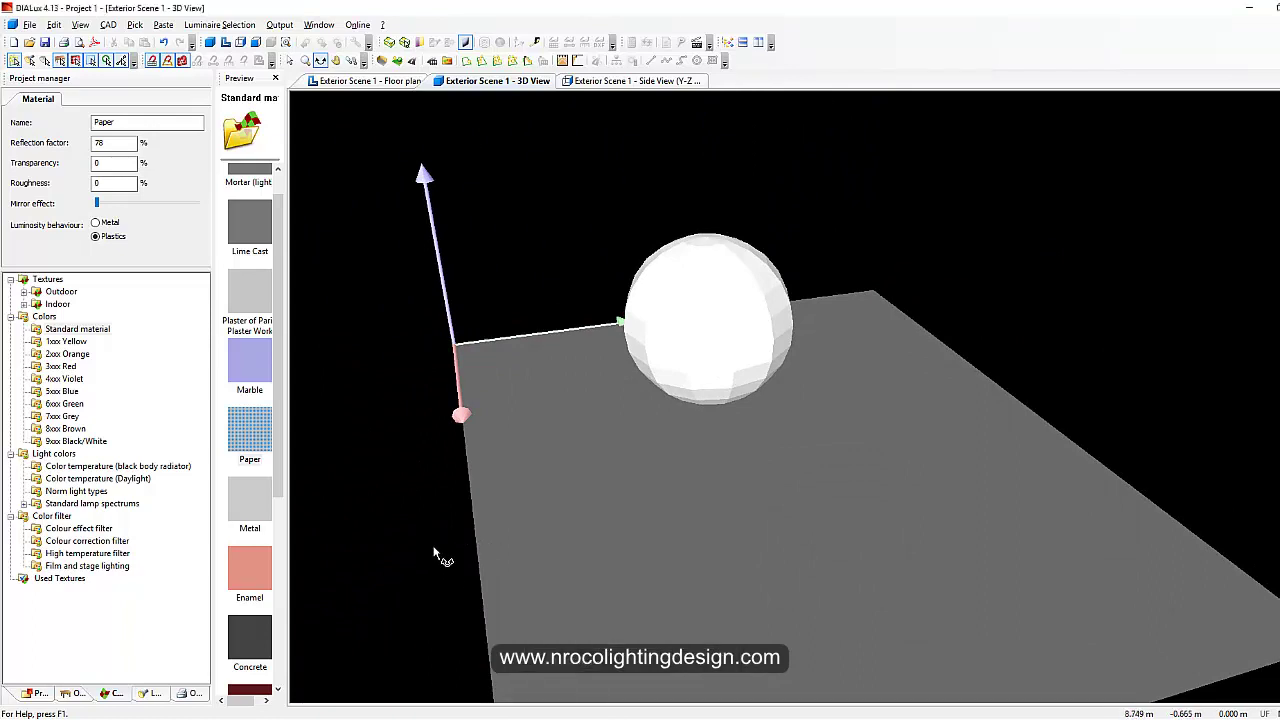
pyautogui.rightClick(530, 719)
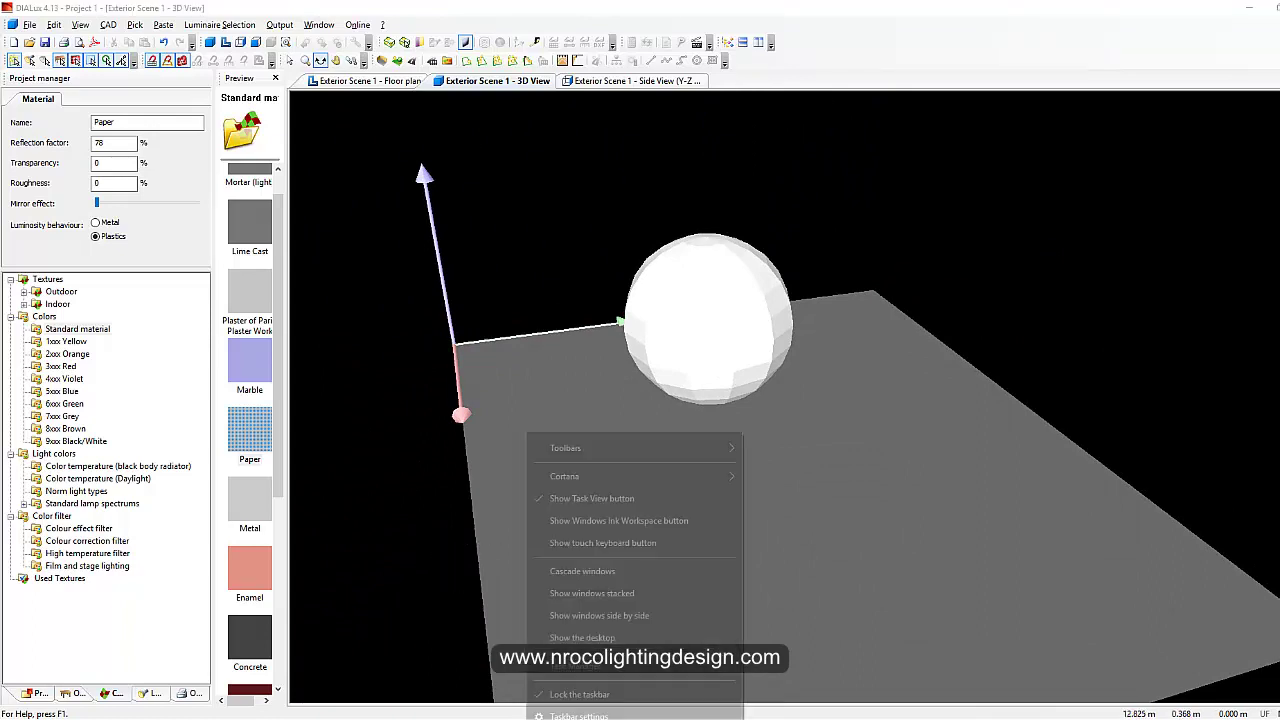
pyautogui.click(600, 636)
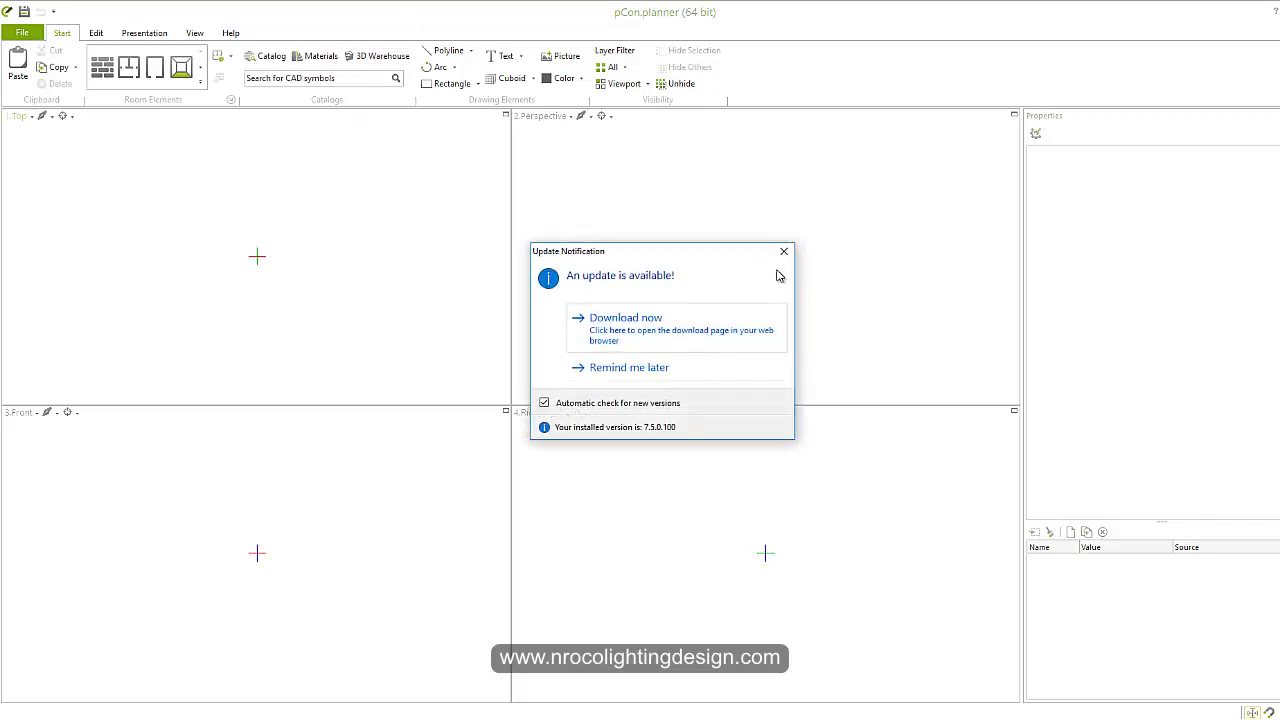
# - Close the Update Notification and open the 3D Warehouse catalog
pyautogui.click(766, 259)
pyautogui.click(378, 56)
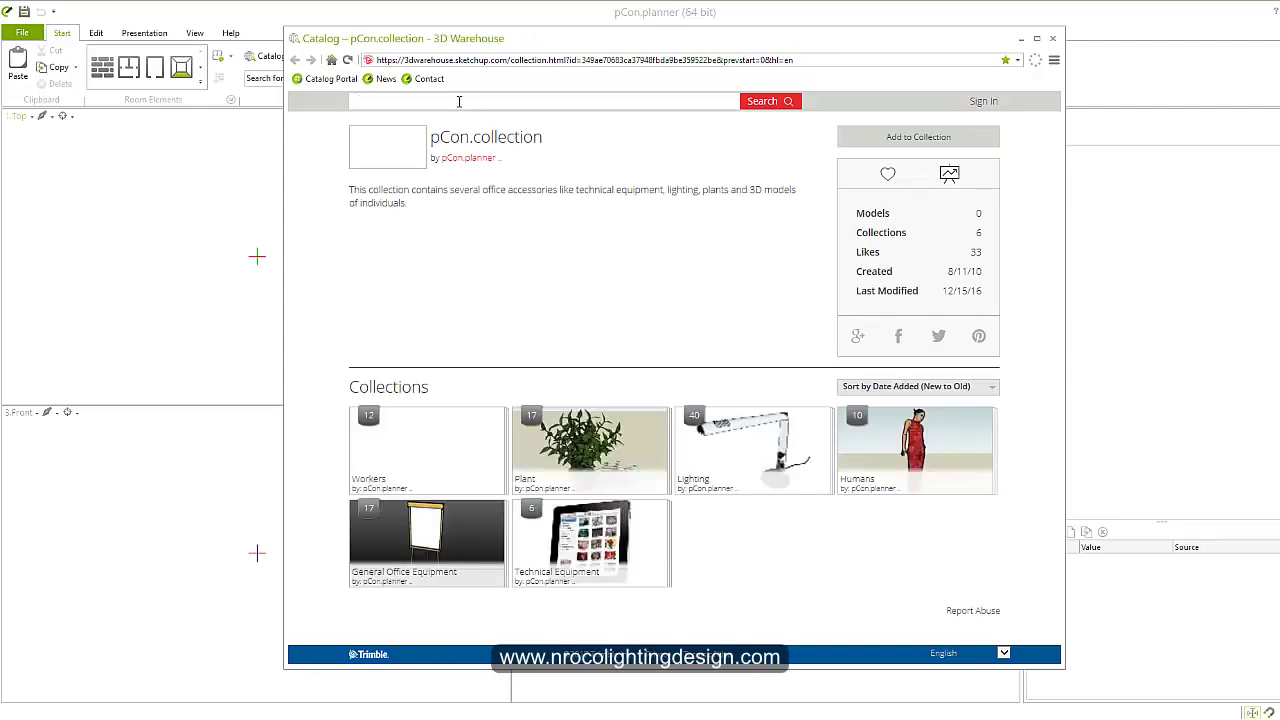
# - Search 3D Warehouse for 'sphere' and open the Sphere (100 meters) model page
pyautogui.write('here')
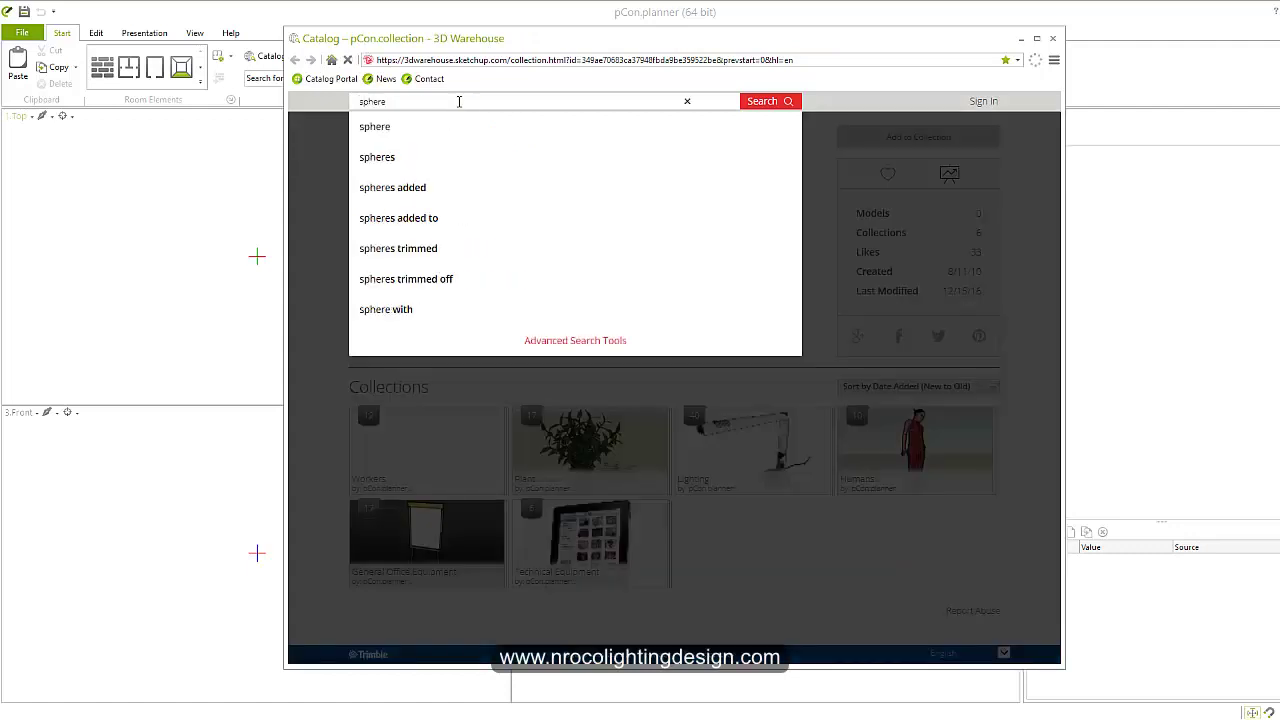
pyautogui.press('Return')
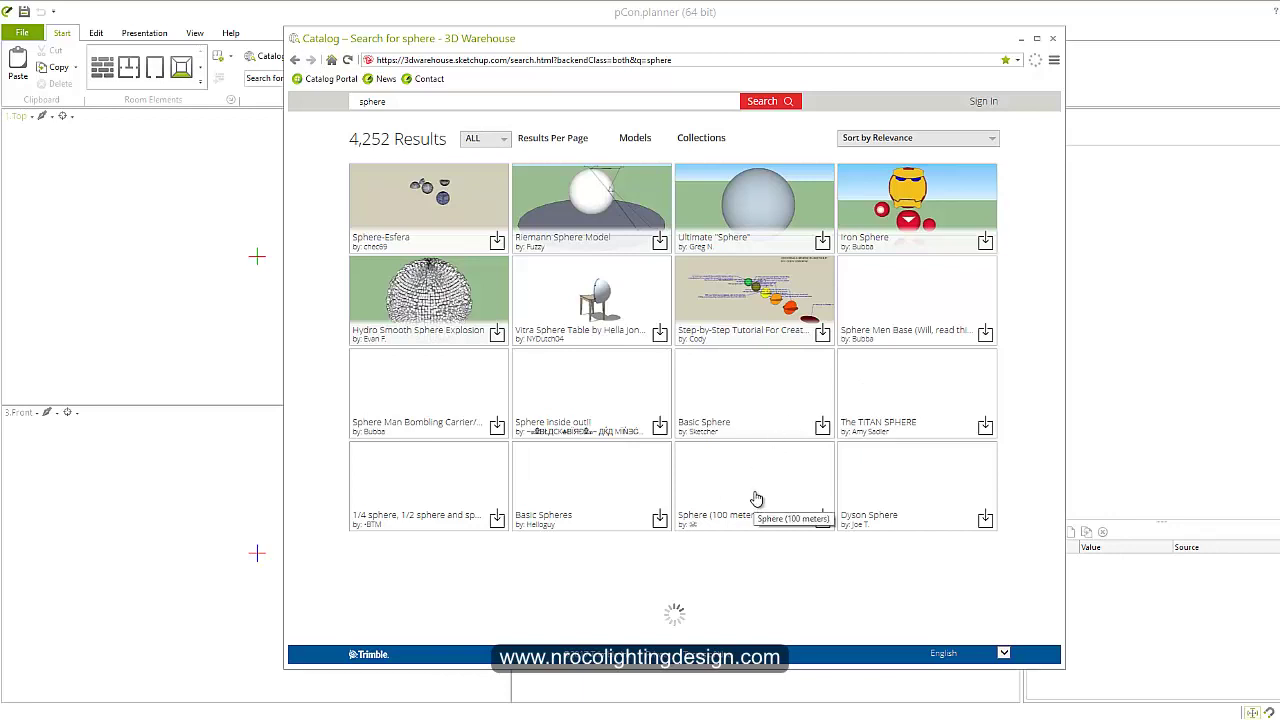
pyautogui.click(705, 215)
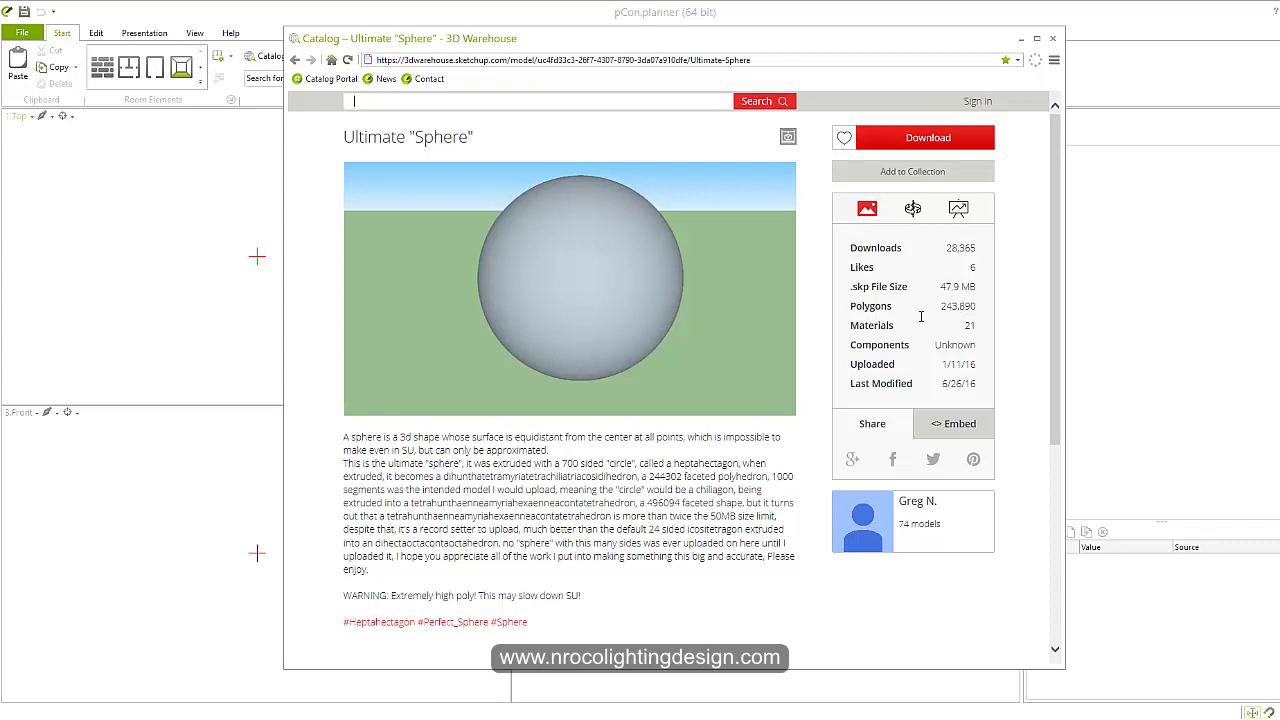
pyautogui.click(295, 60)
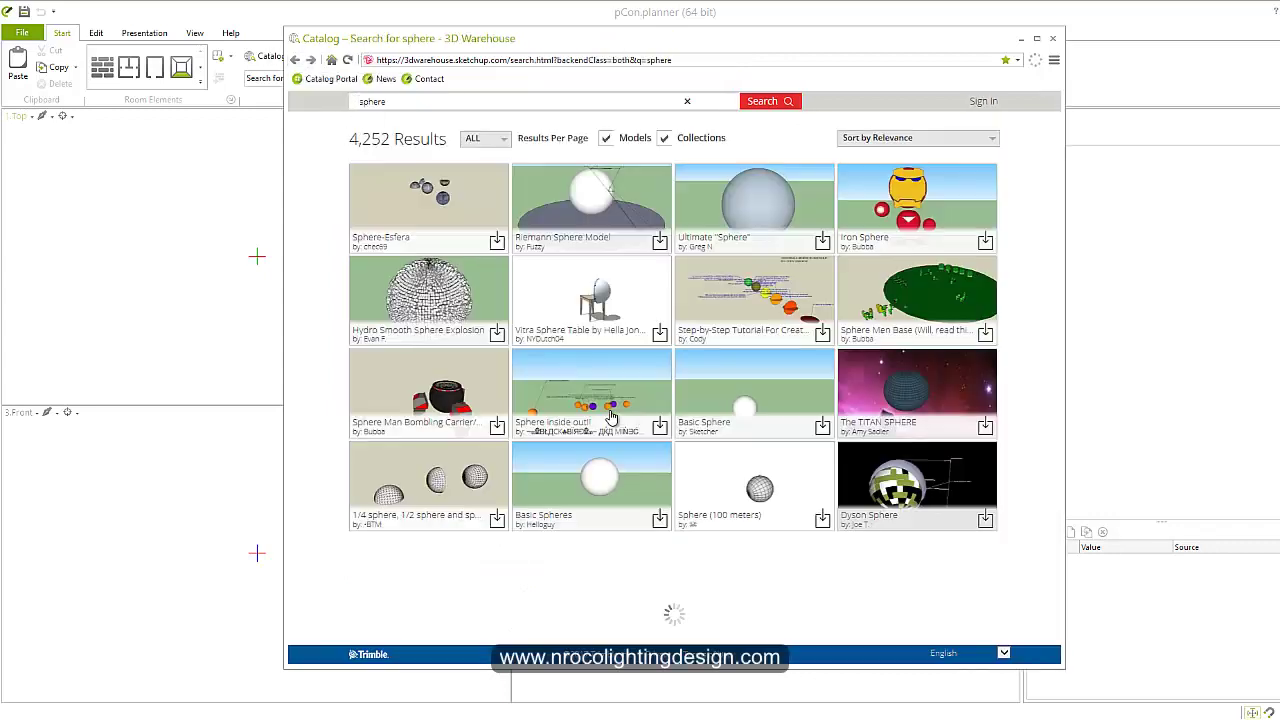
pyautogui.scroll(-2, 557, 486)
pyautogui.scroll(-1, 557, 486)
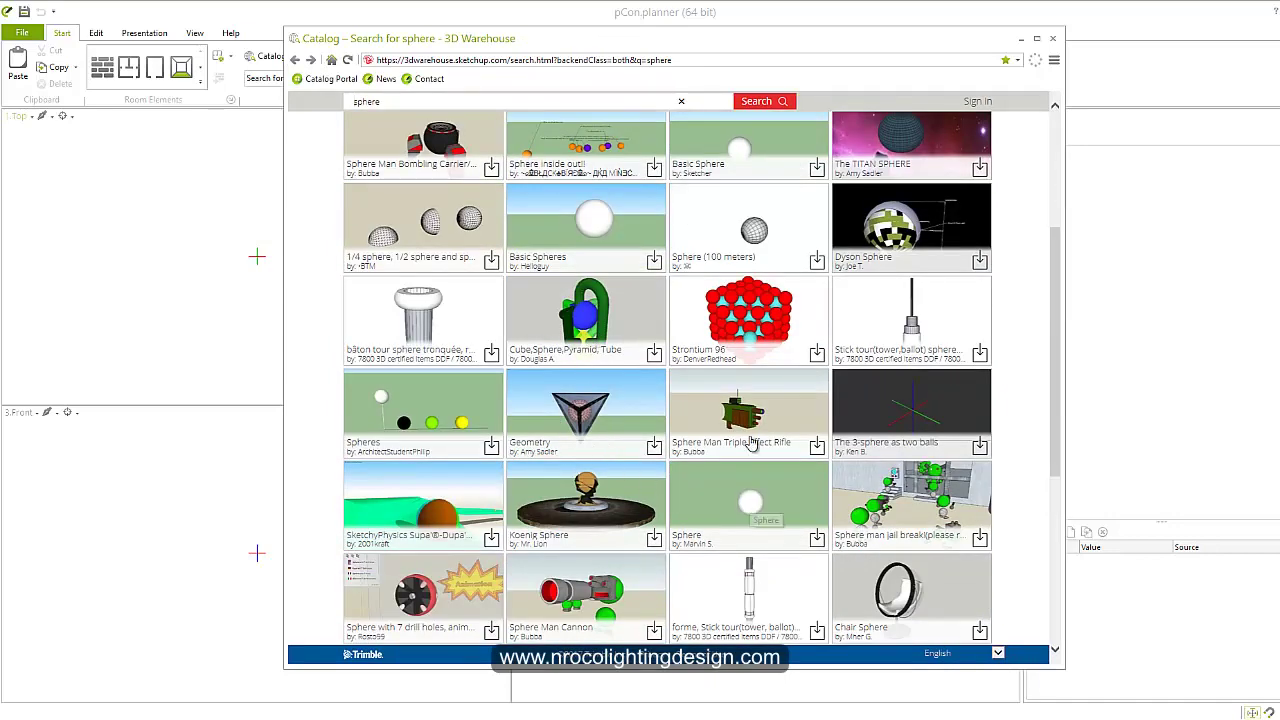
pyautogui.scroll(1, 763, 198)
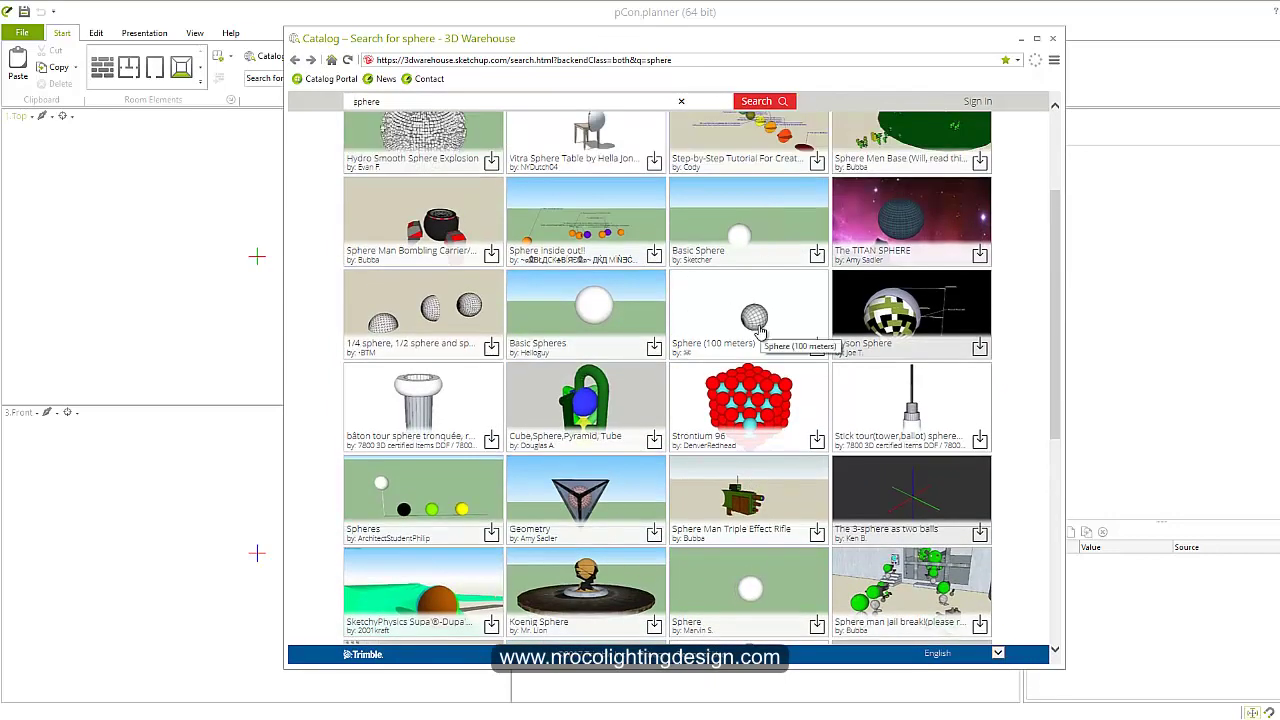
pyautogui.click(754, 310)
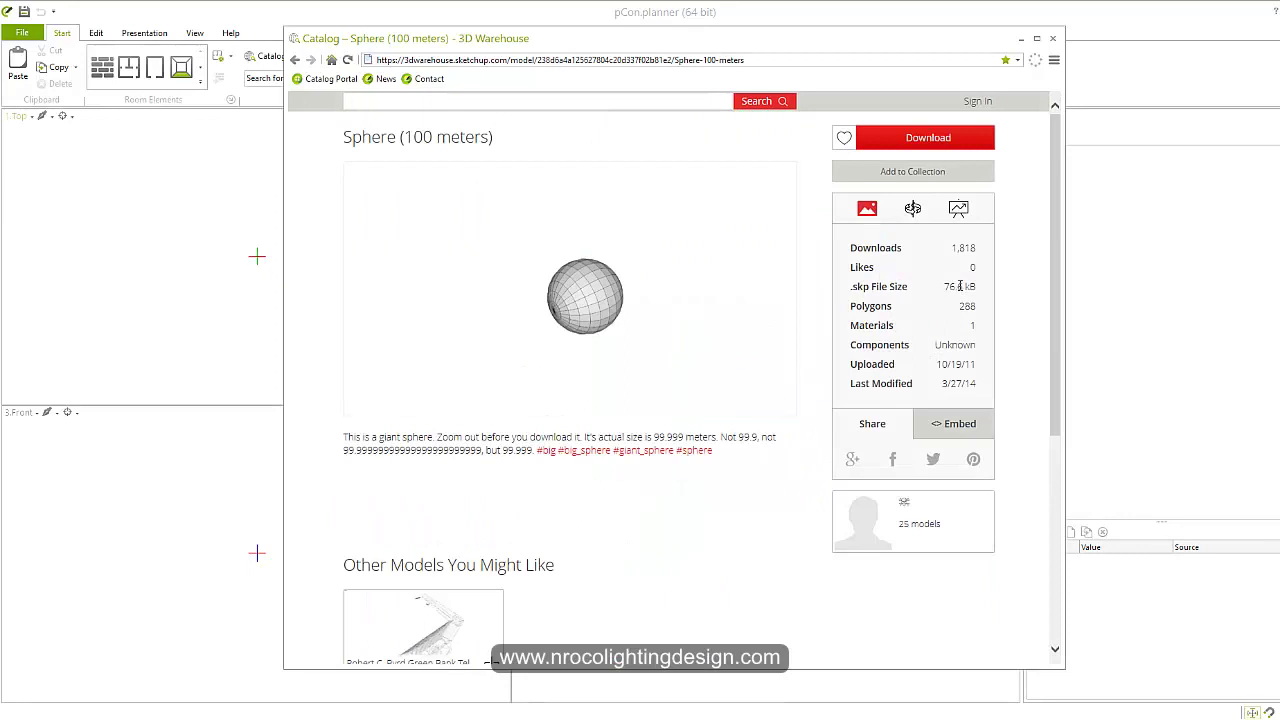
# - Download the Sphere (100 meters) model, accept the scaling and place it near the origin
pyautogui.click(924, 140)
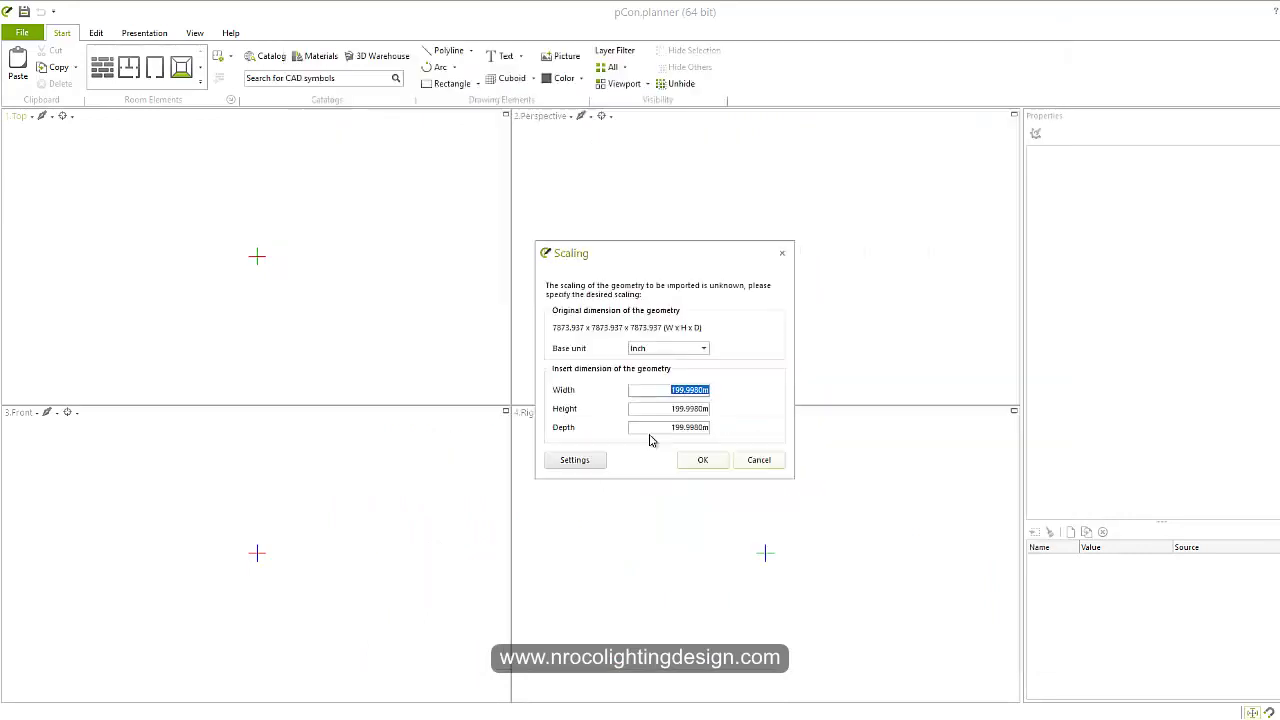
pyautogui.click(701, 462)
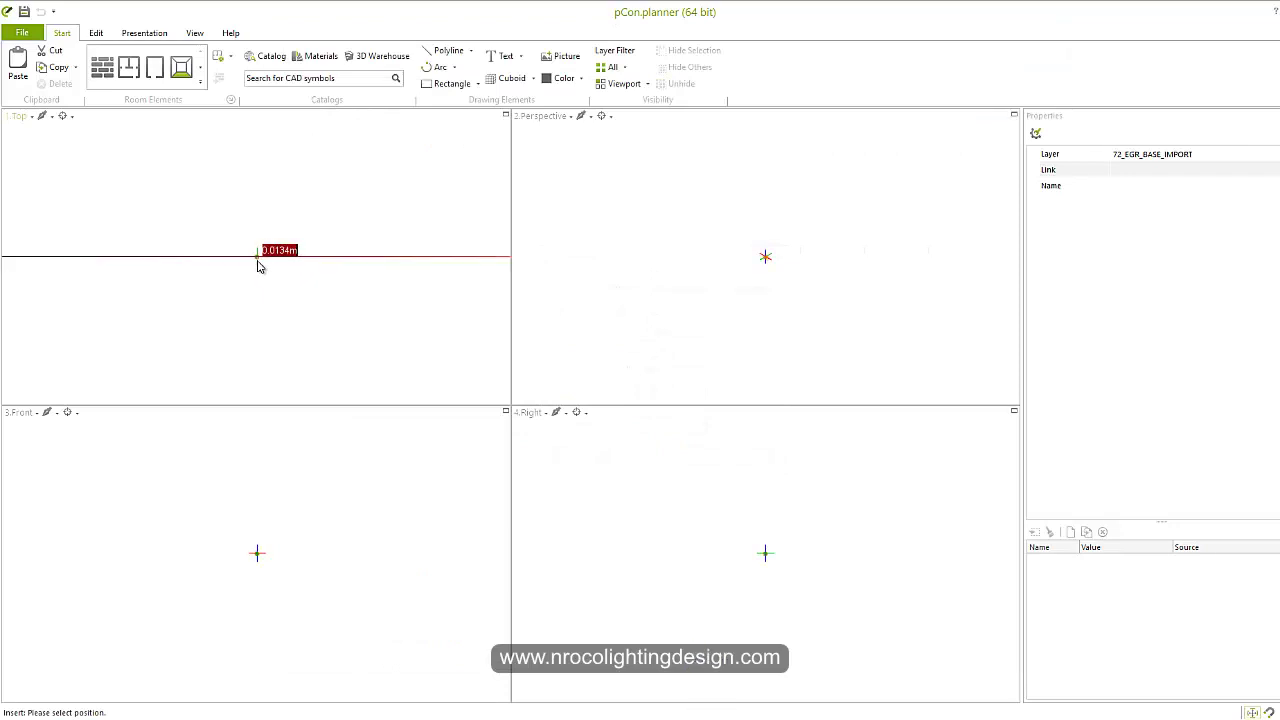
pyautogui.click(259, 267)
pyautogui.click(281, 262)
# - Minimize the catalog and Zoom All Extents so the sphere fills every viewport
pyautogui.click(1019, 40)
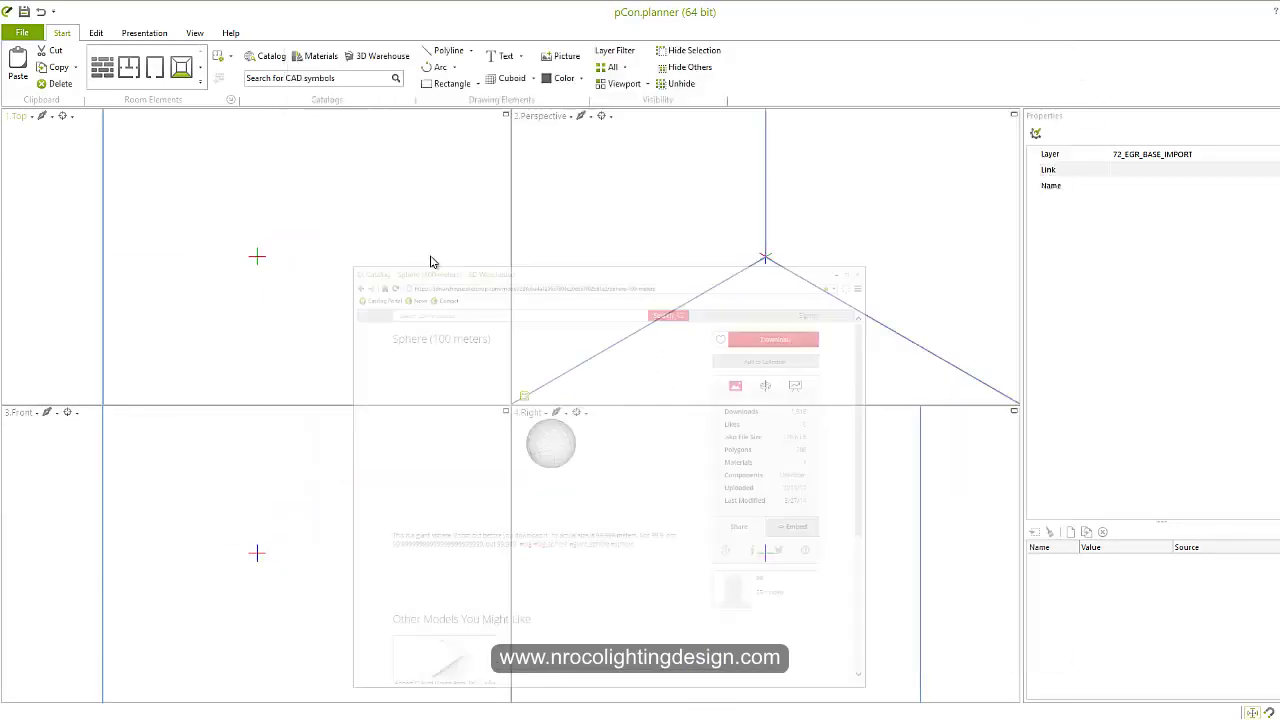
pyautogui.click(195, 34)
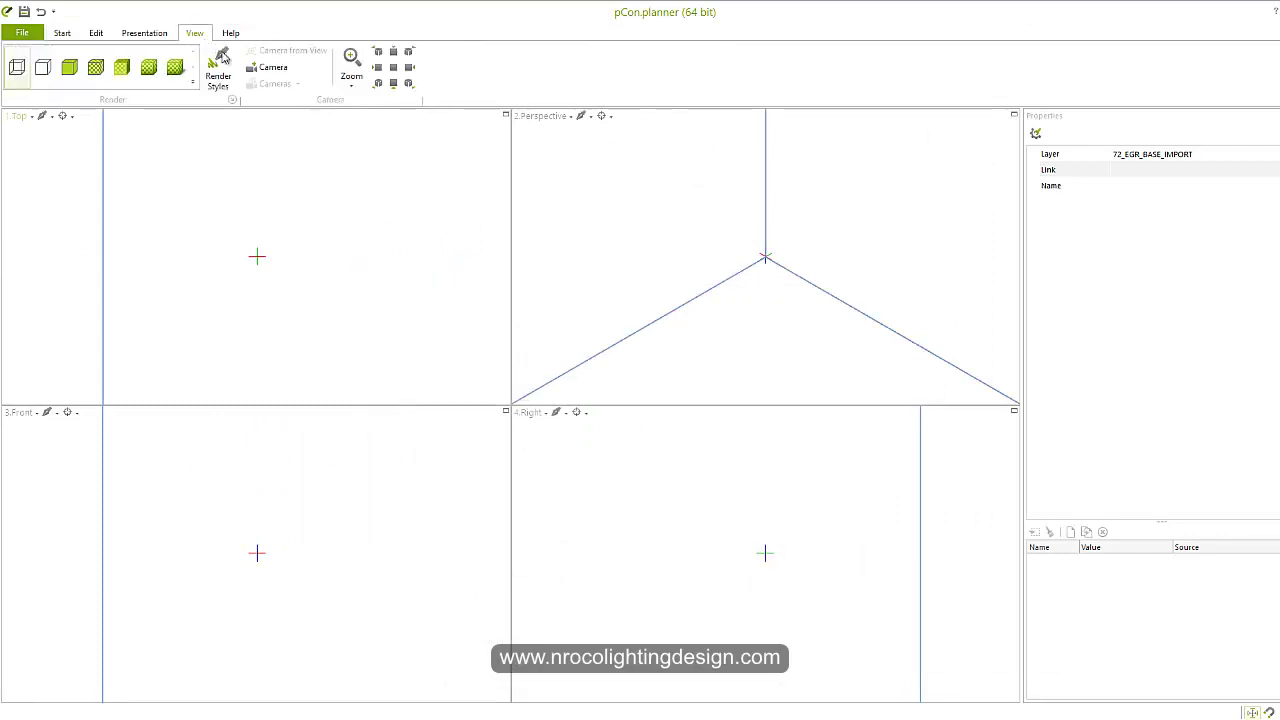
pyautogui.click(351, 72)
pyautogui.click(397, 208)
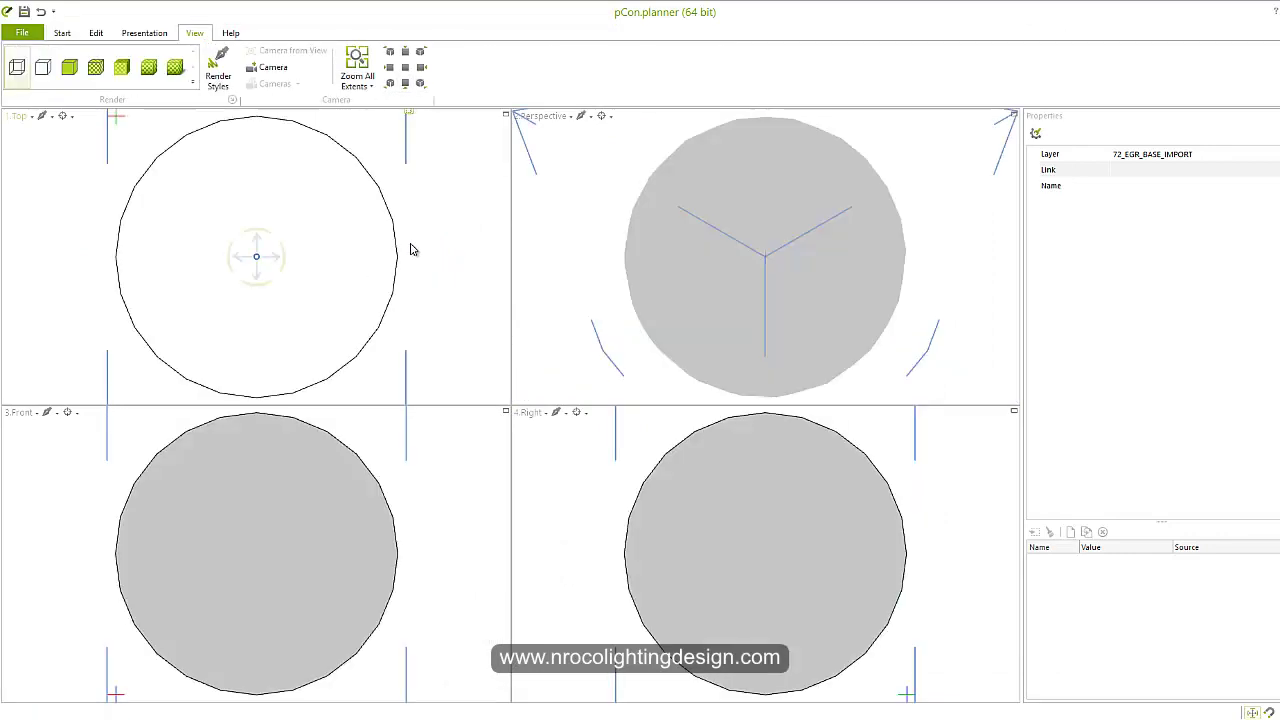
pyautogui.scroll(-4, 406, 320)
pyautogui.scroll(3, 404, 303)
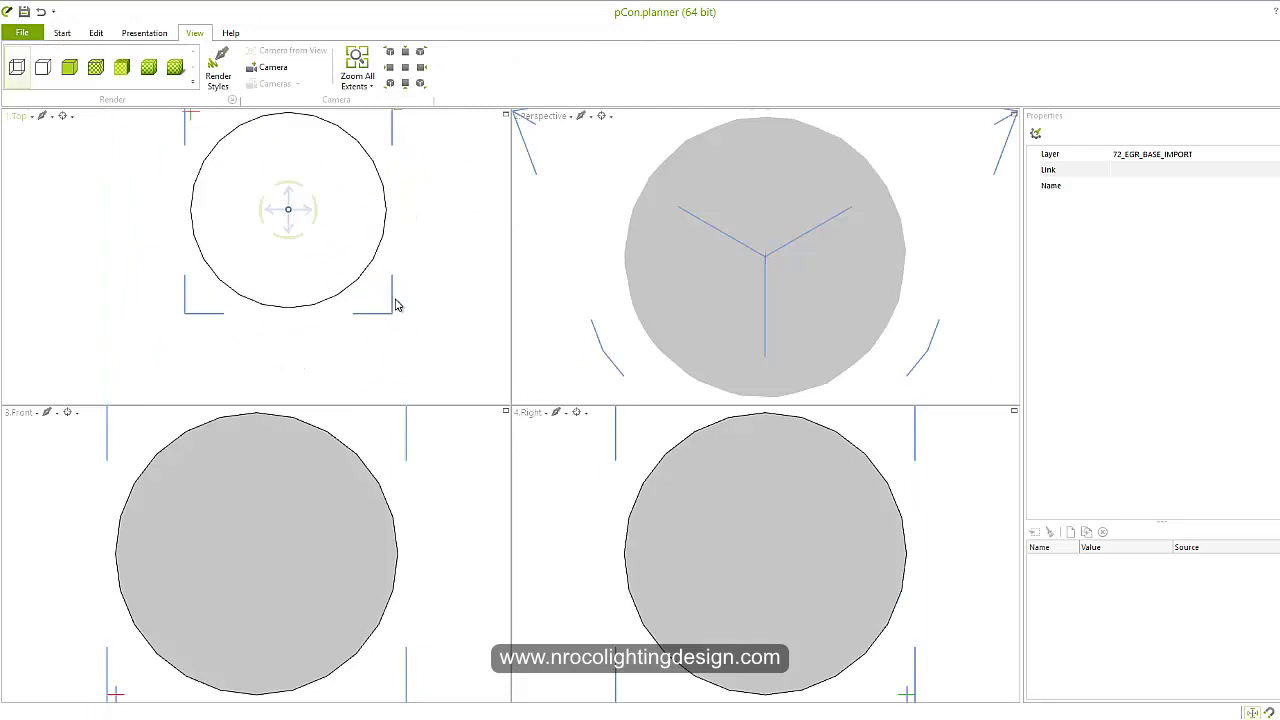
pyautogui.scroll(-3, 396, 305)
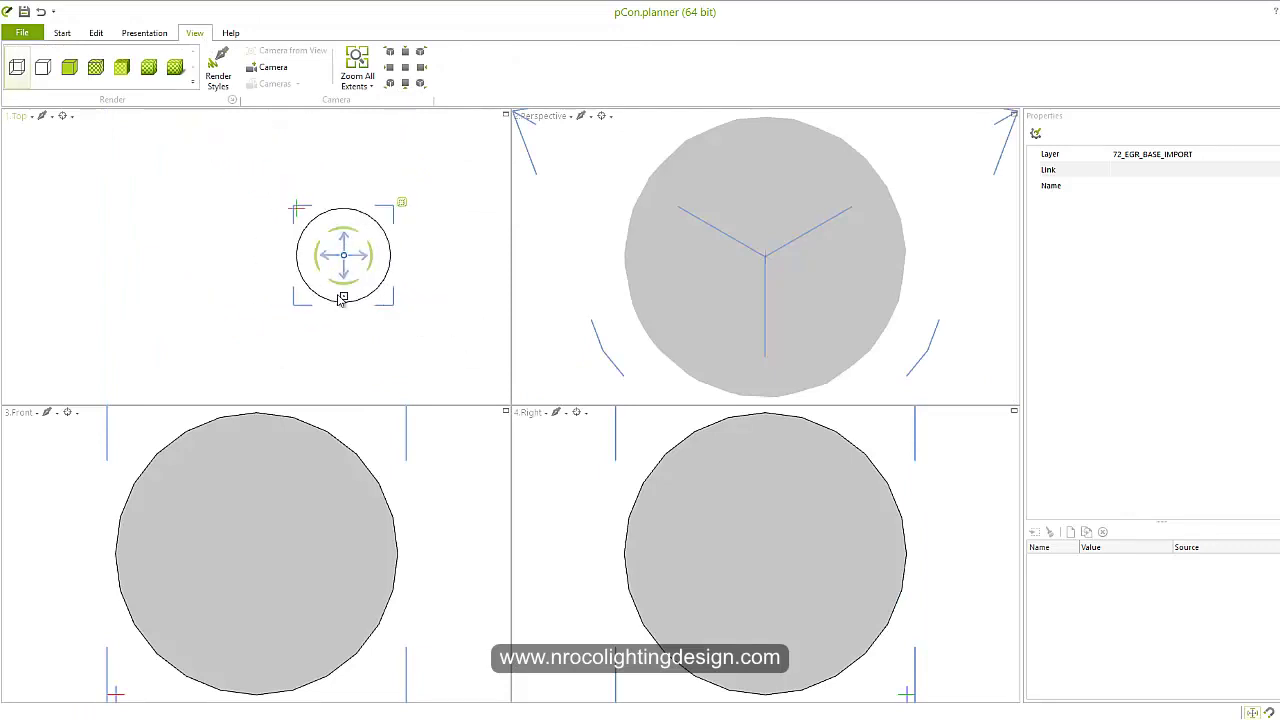
# - Export the geometry as a 3D Studio (*.3ds) file named 'sphere'
pyautogui.click(22, 33)
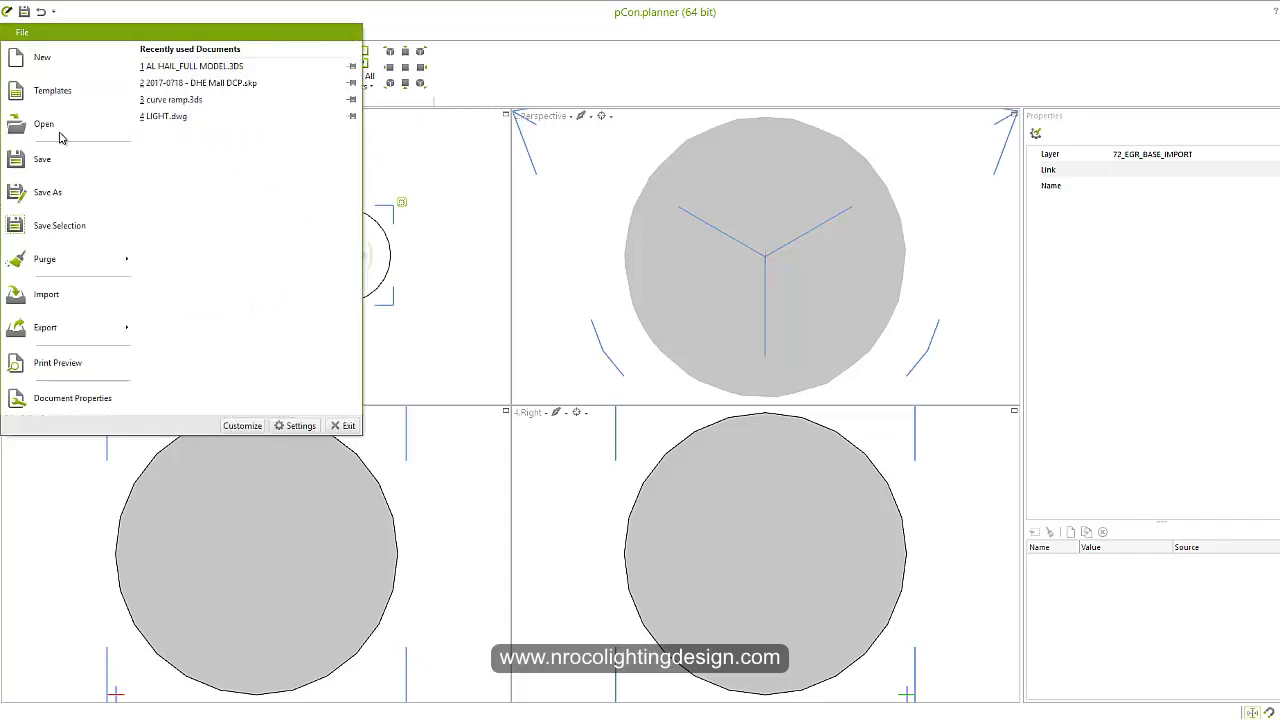
pyautogui.moveTo(82, 326)
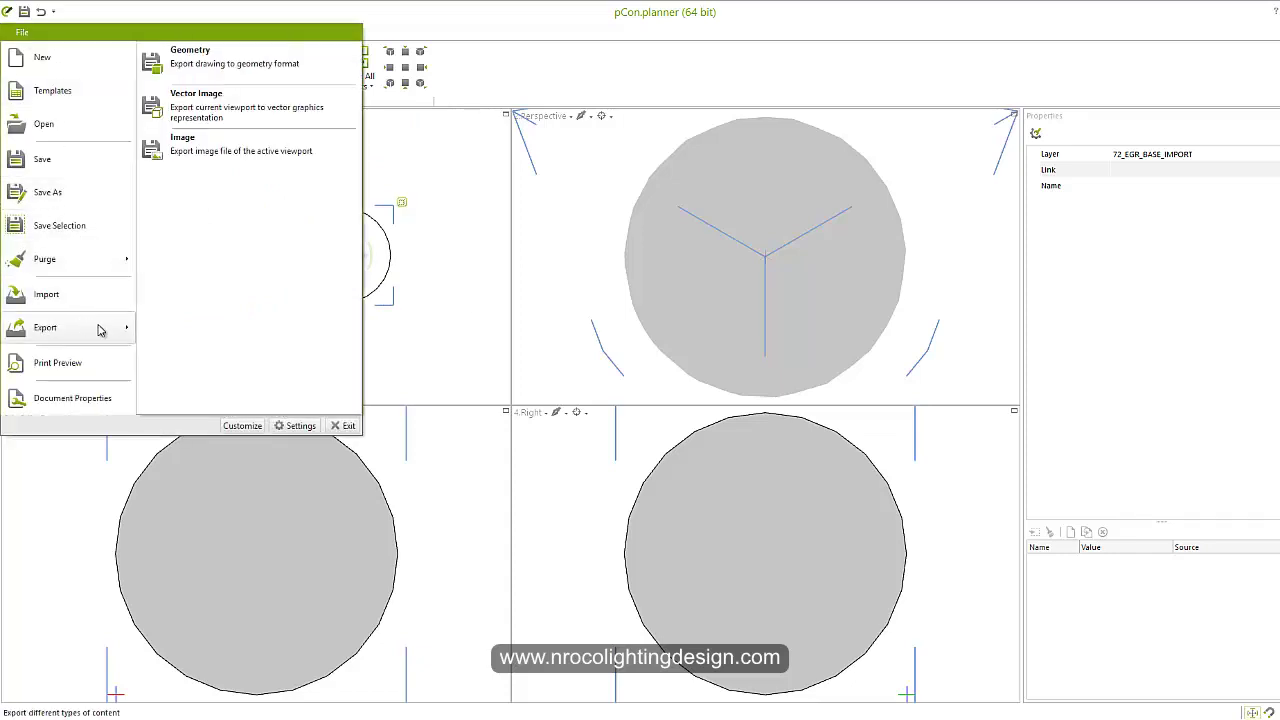
pyautogui.click(212, 68)
pyautogui.click(157, 320)
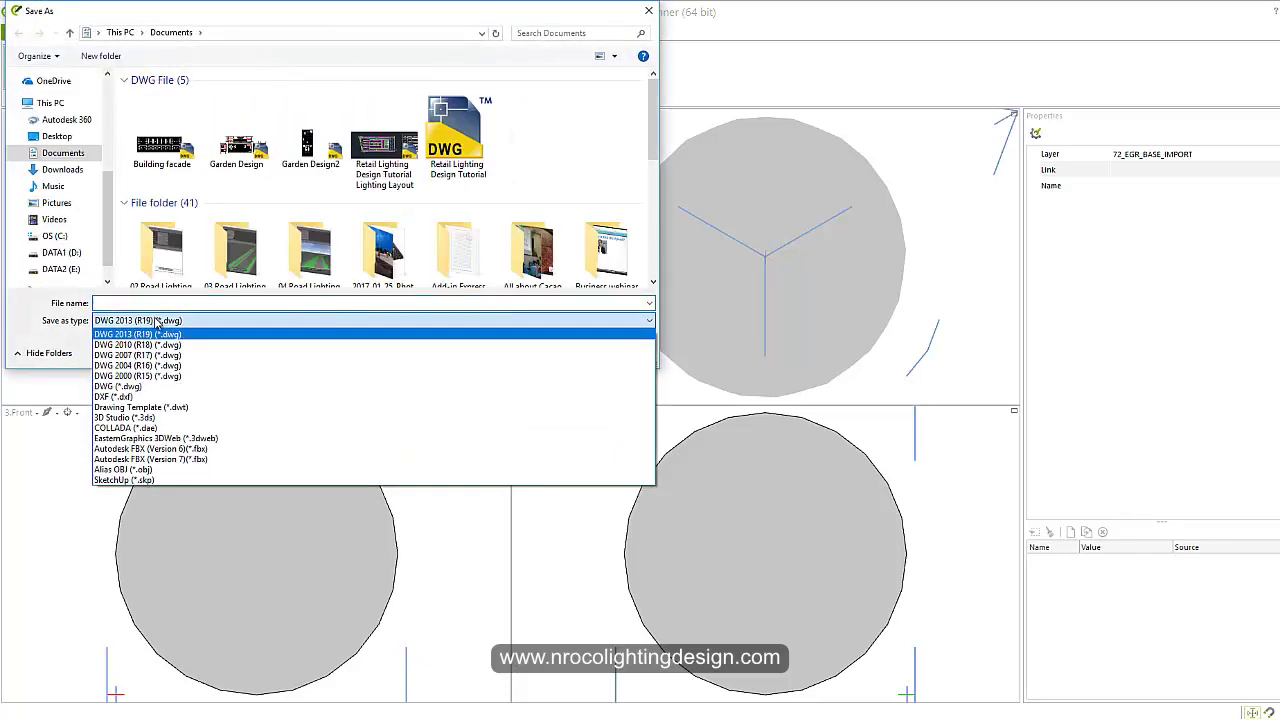
pyautogui.click(156, 419)
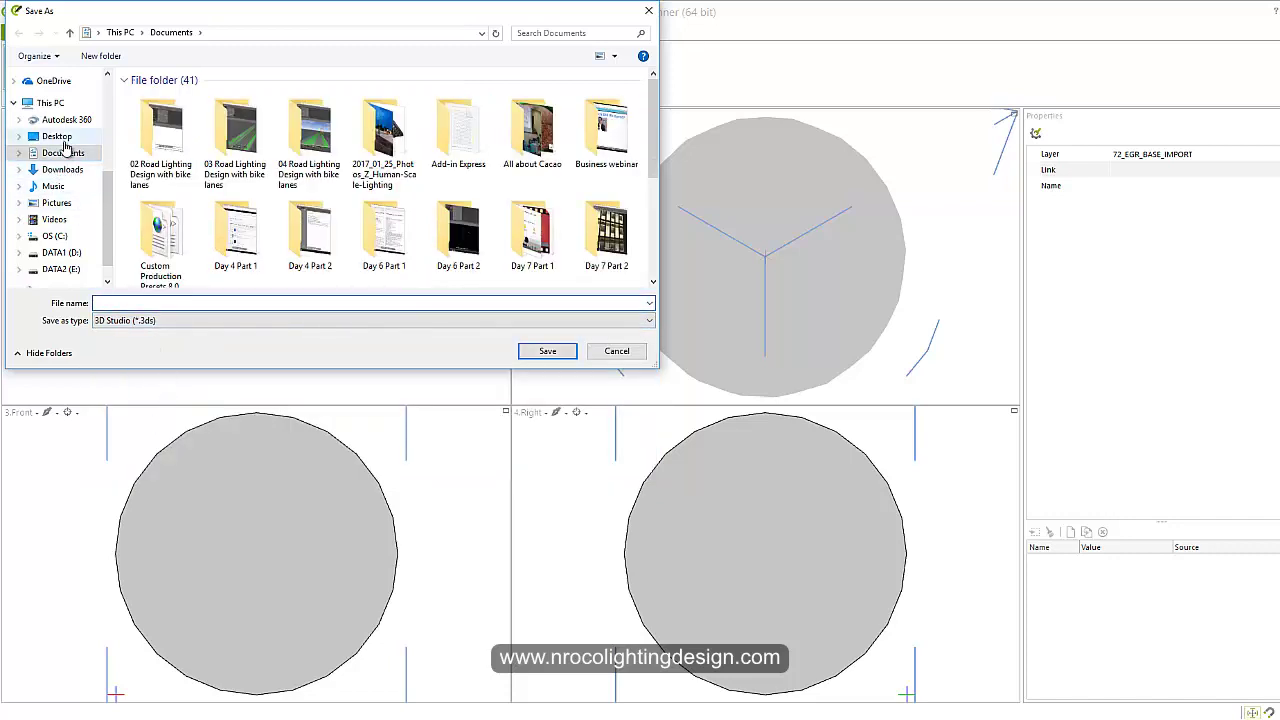
pyautogui.click(119, 302)
pyautogui.write('sphere')
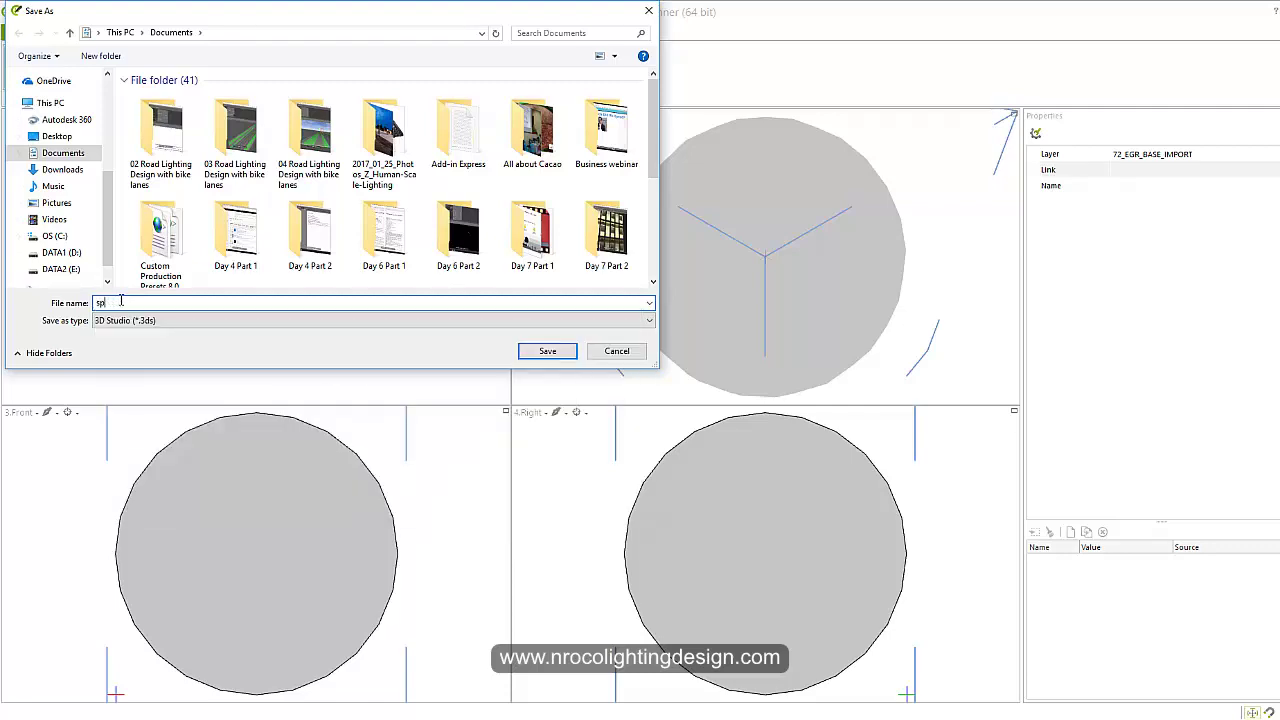
pyautogui.click(530, 351)
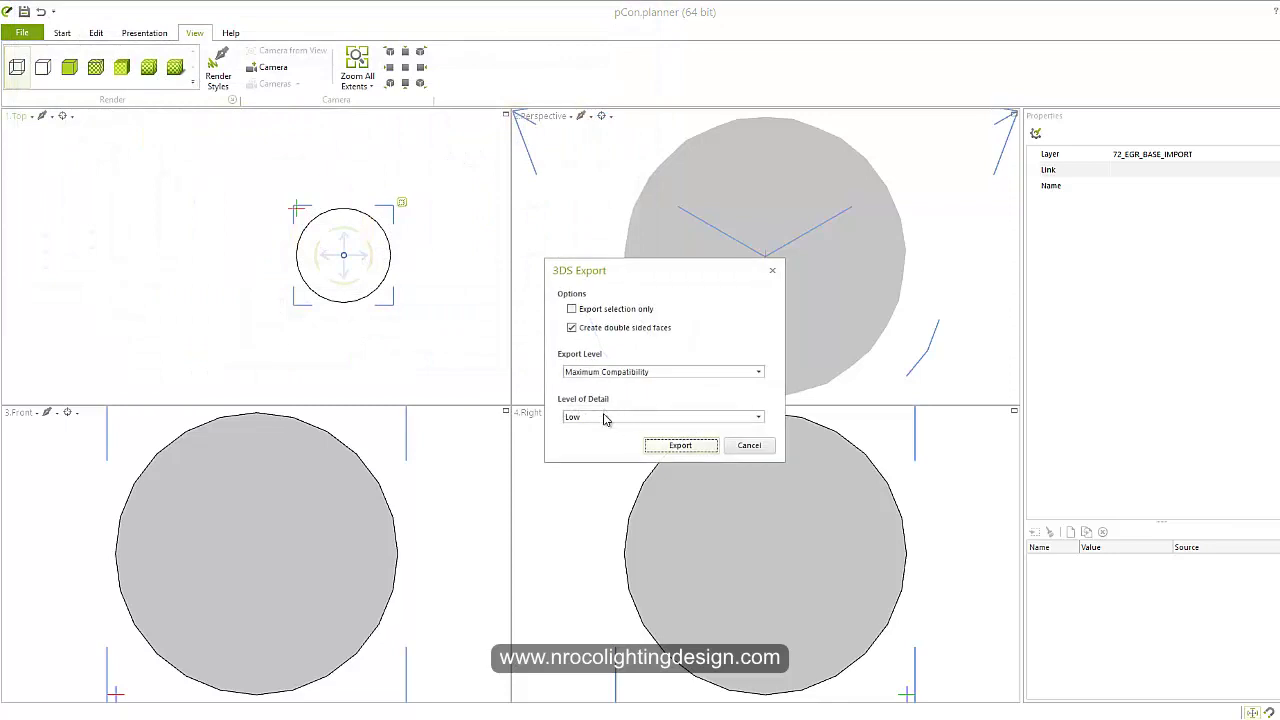
# - Finish the export at Low level of detail, then switch back to DIALux and orbit
pyautogui.click(604, 417)
pyautogui.click(604, 426)
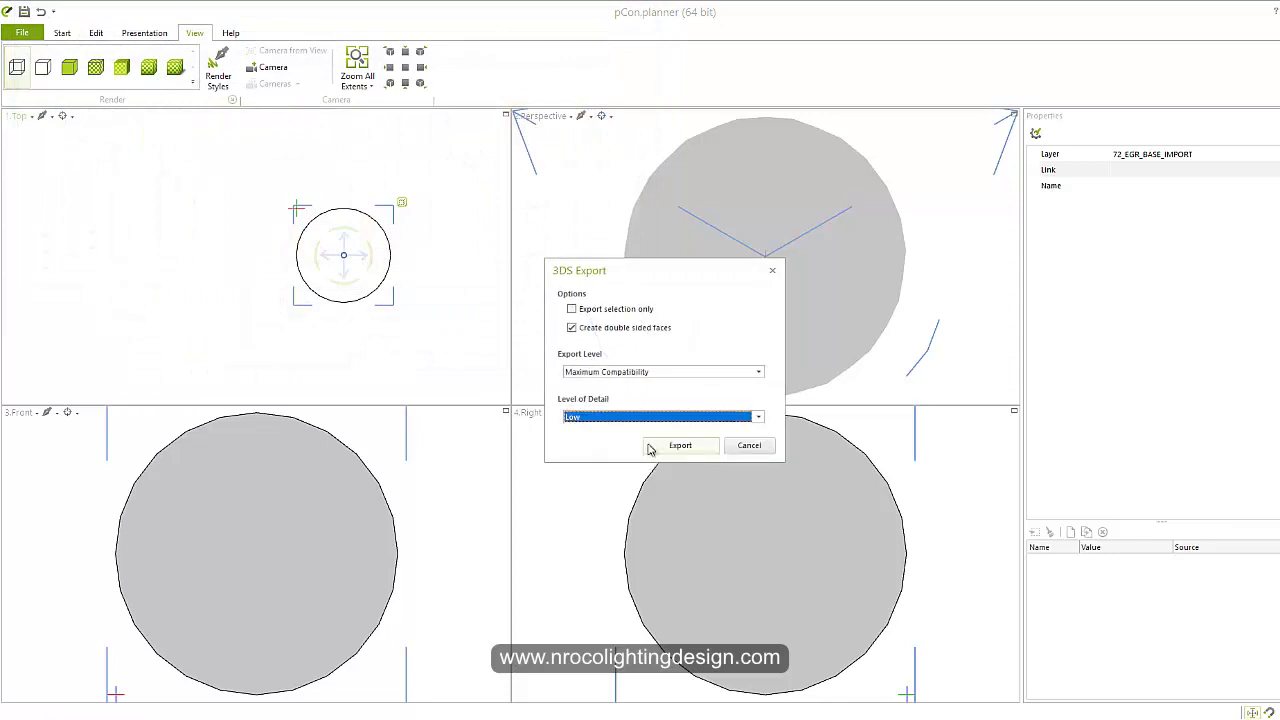
pyautogui.click(672, 447)
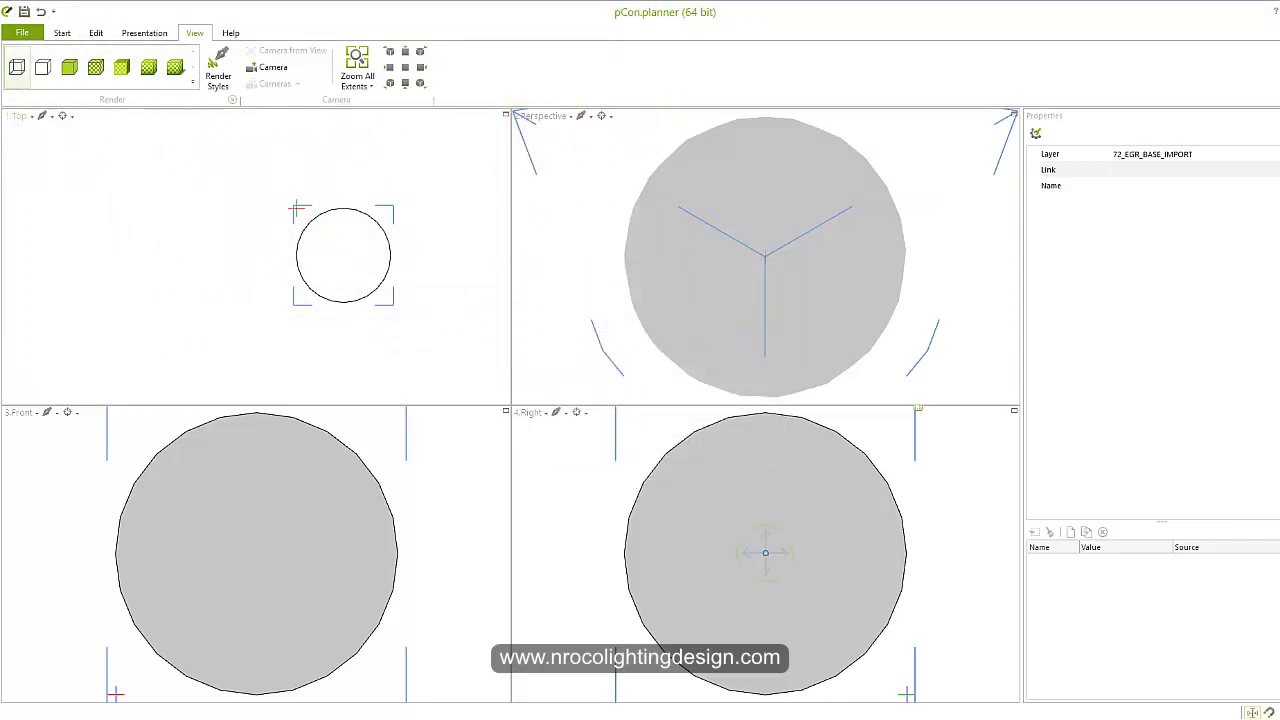
pyautogui.hotkey('alt', 'Tab')
pyautogui.moveTo(384, 206); pyautogui.dragTo(460, 337)
# - Start the 3D model import and load the sphere .3ds file from the Documents library
pyautogui.click(31, 26)
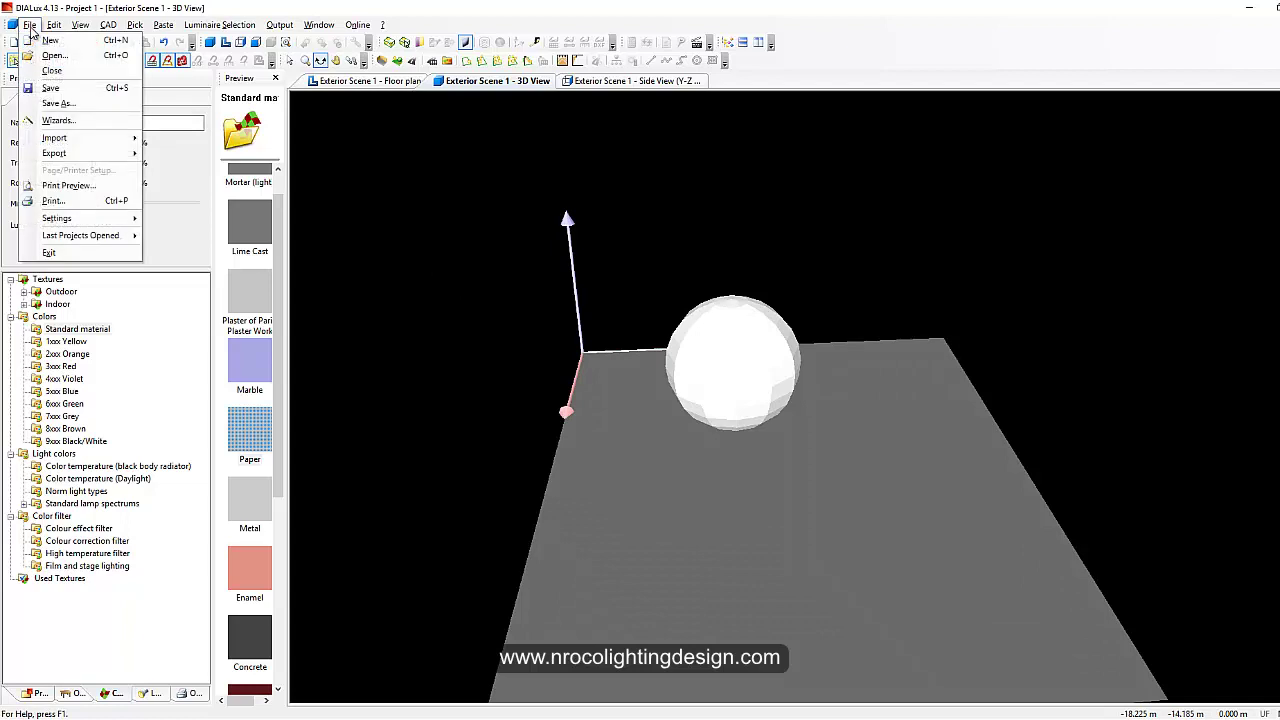
pyautogui.moveTo(100, 138)
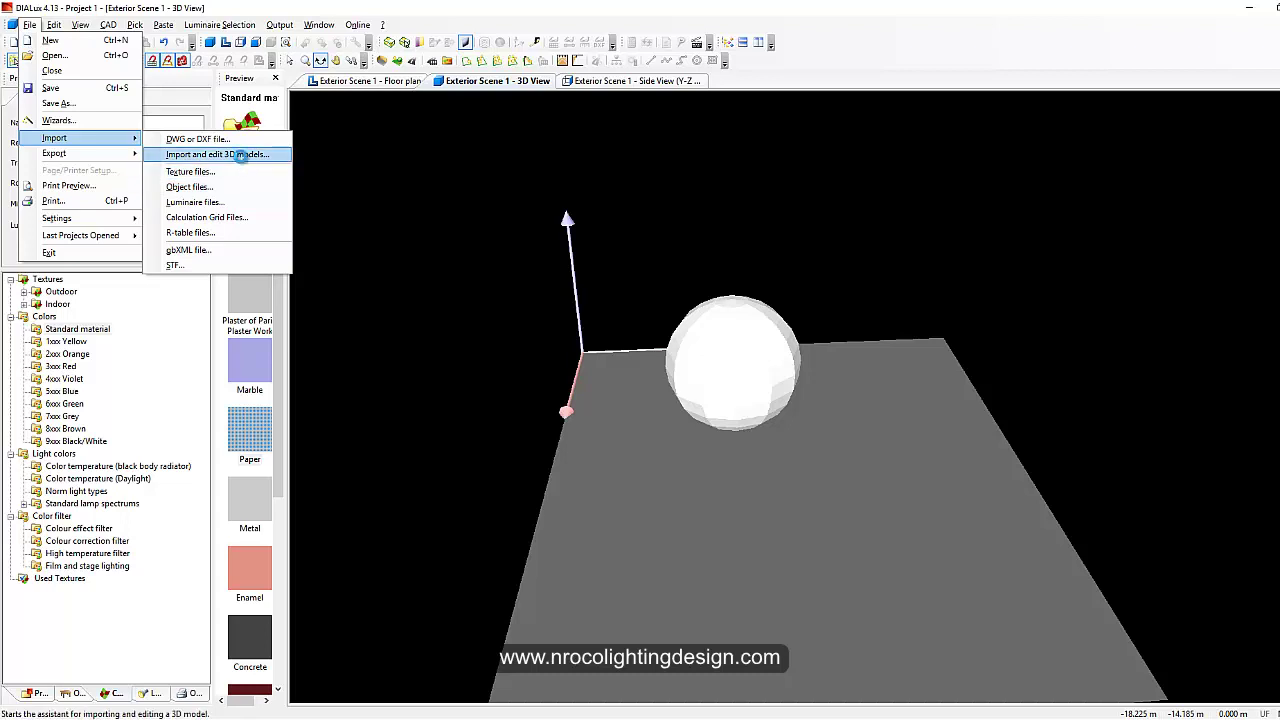
pyautogui.click(245, 157)
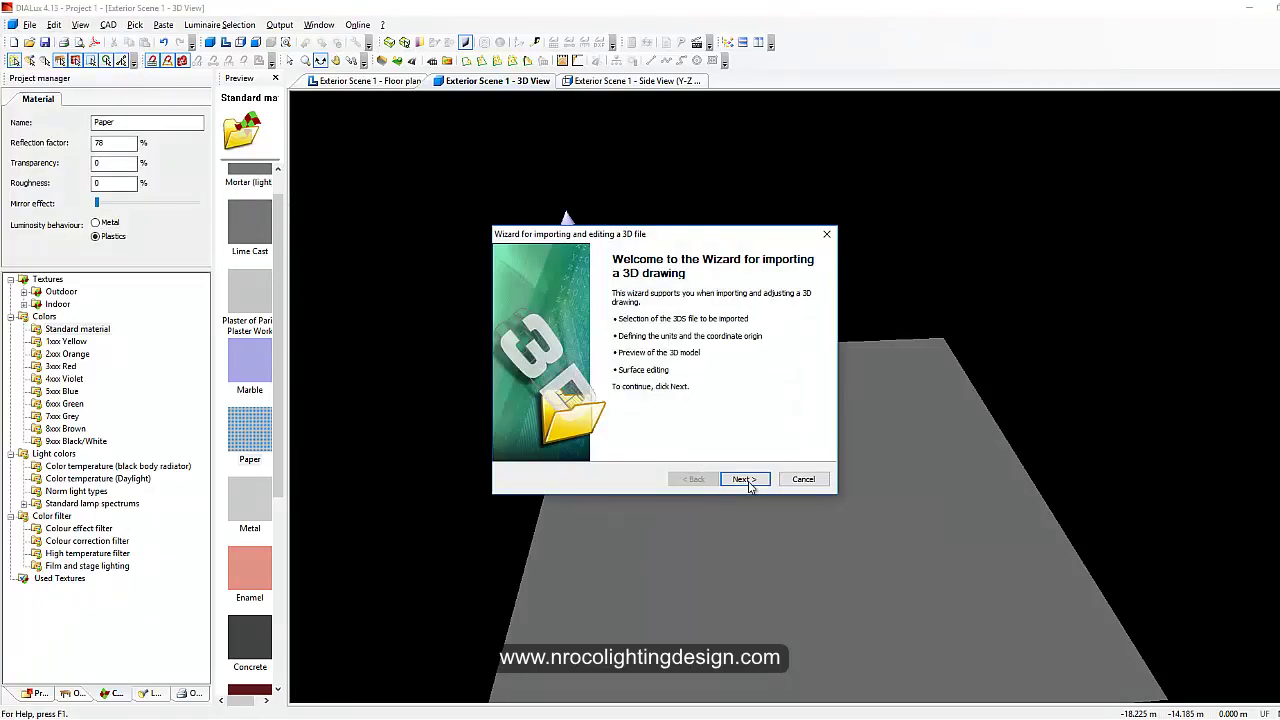
pyautogui.click(745, 479)
pyautogui.click(786, 330)
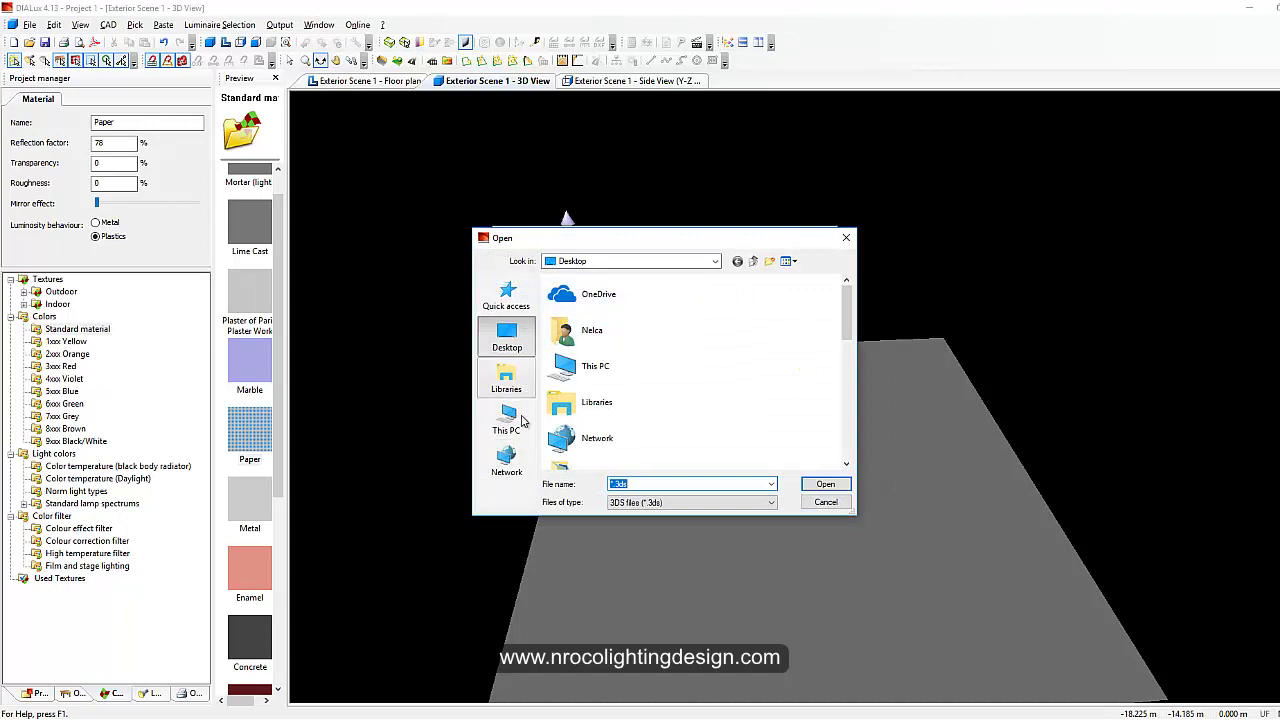
pyautogui.click(506, 380)
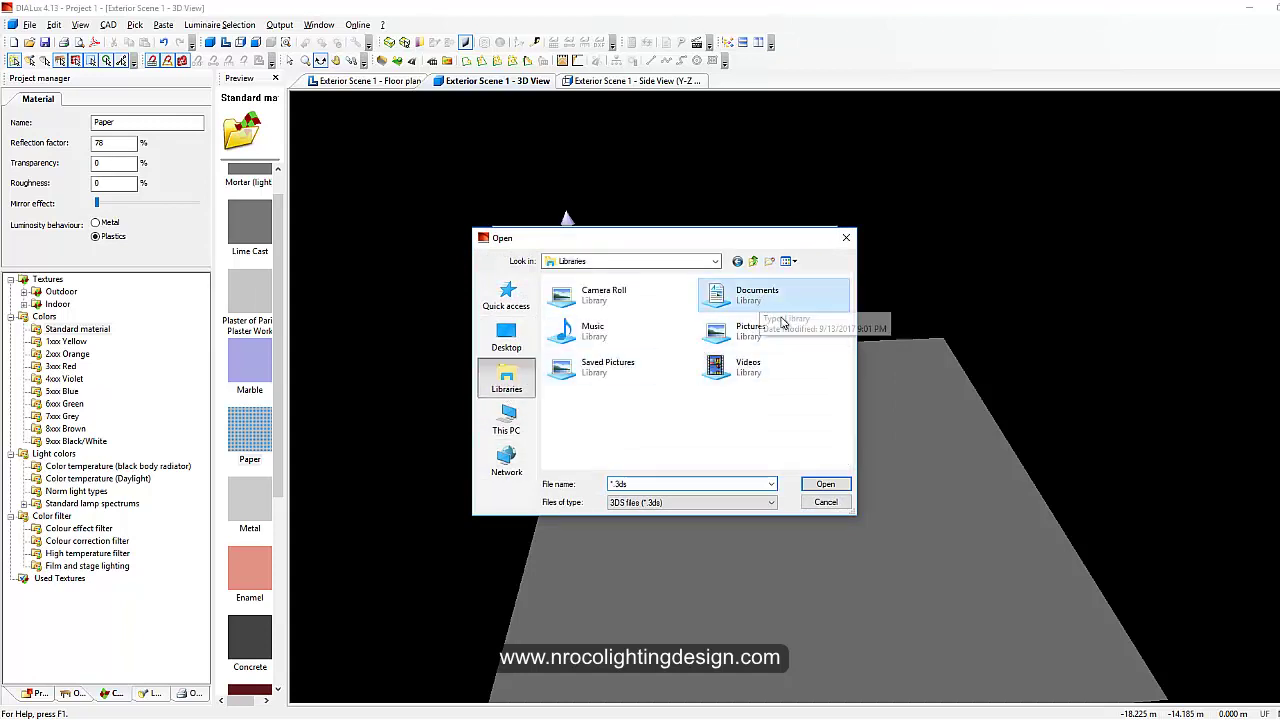
pyautogui.doubleClick(770, 295)
pyautogui.moveTo(849, 332); pyautogui.dragTo(851, 449)
pyautogui.click(571, 441)
pyautogui.click(825, 484)
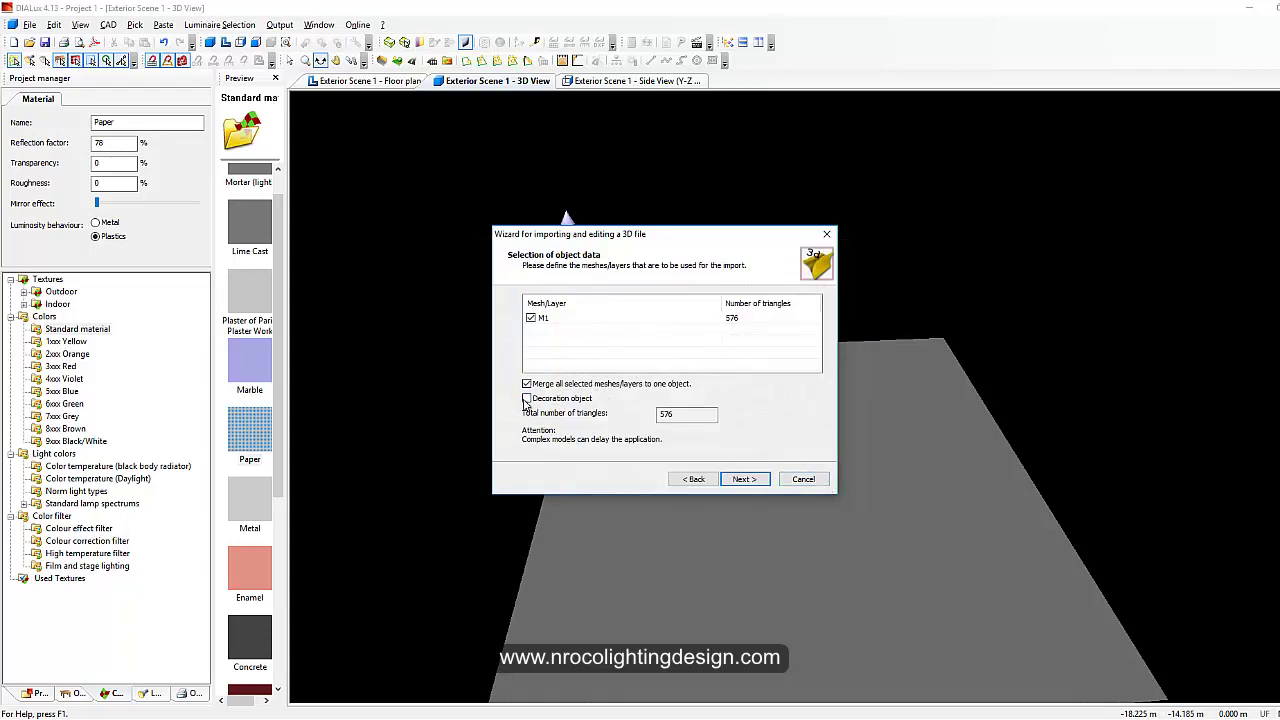
# - Set the sphere file's units to Centimetre and advance to the final import step
pyautogui.click(741, 477)
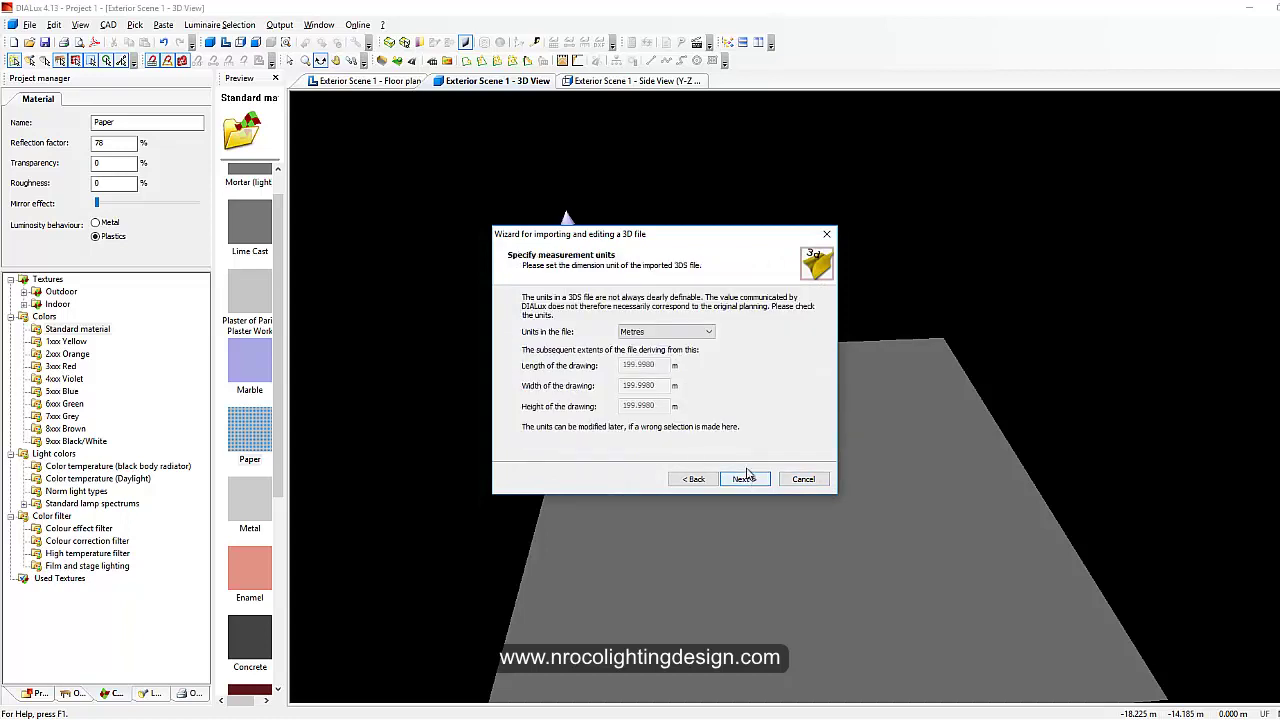
pyautogui.click(744, 479)
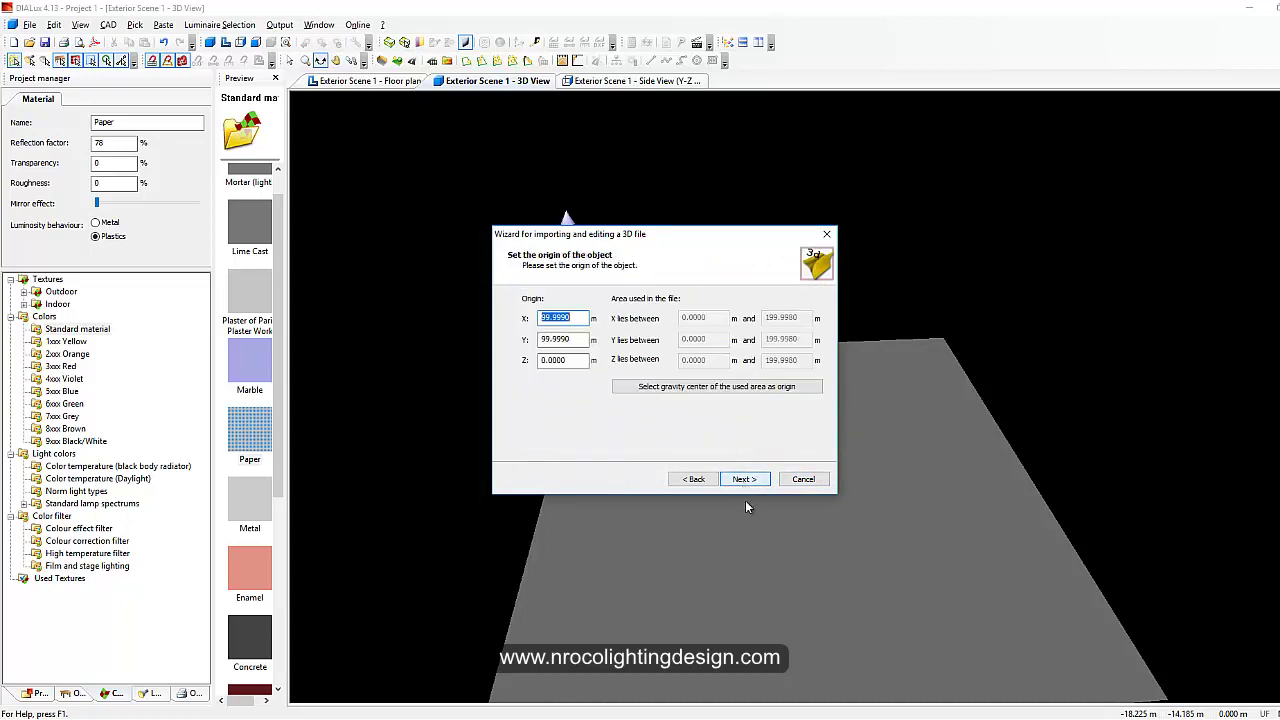
pyautogui.click(702, 478)
pyautogui.click(682, 335)
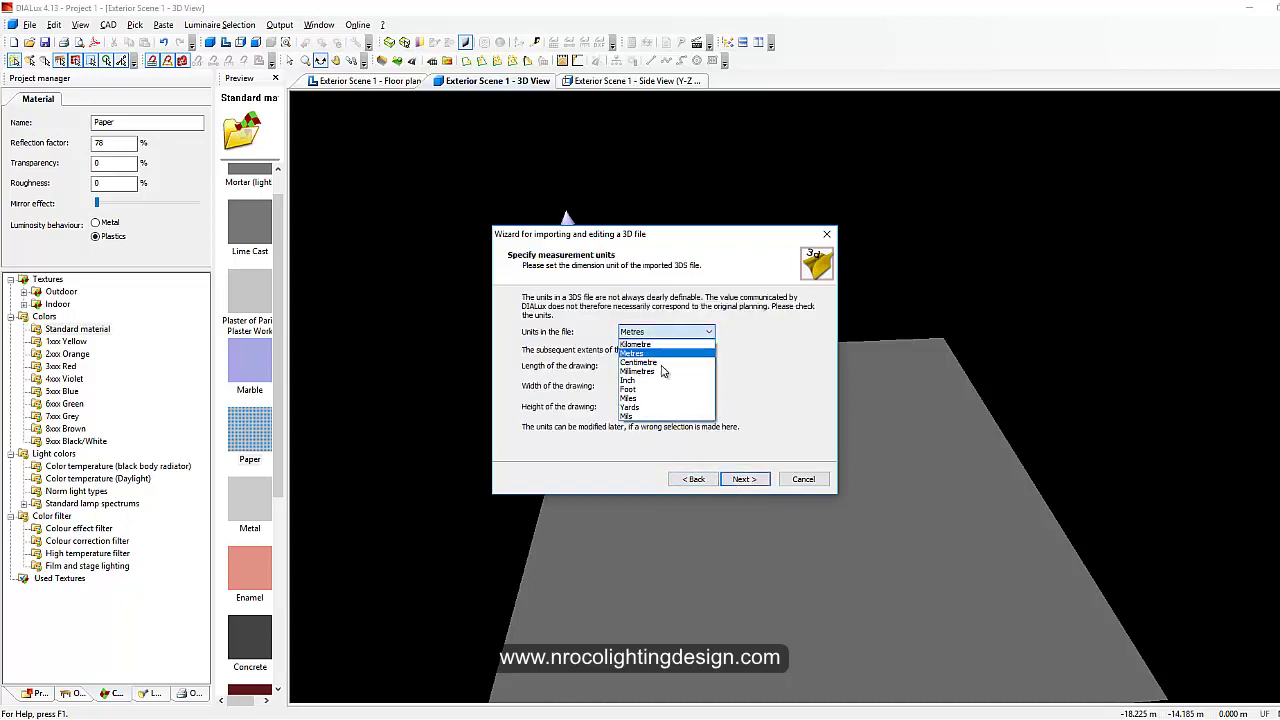
pyautogui.click(640, 362)
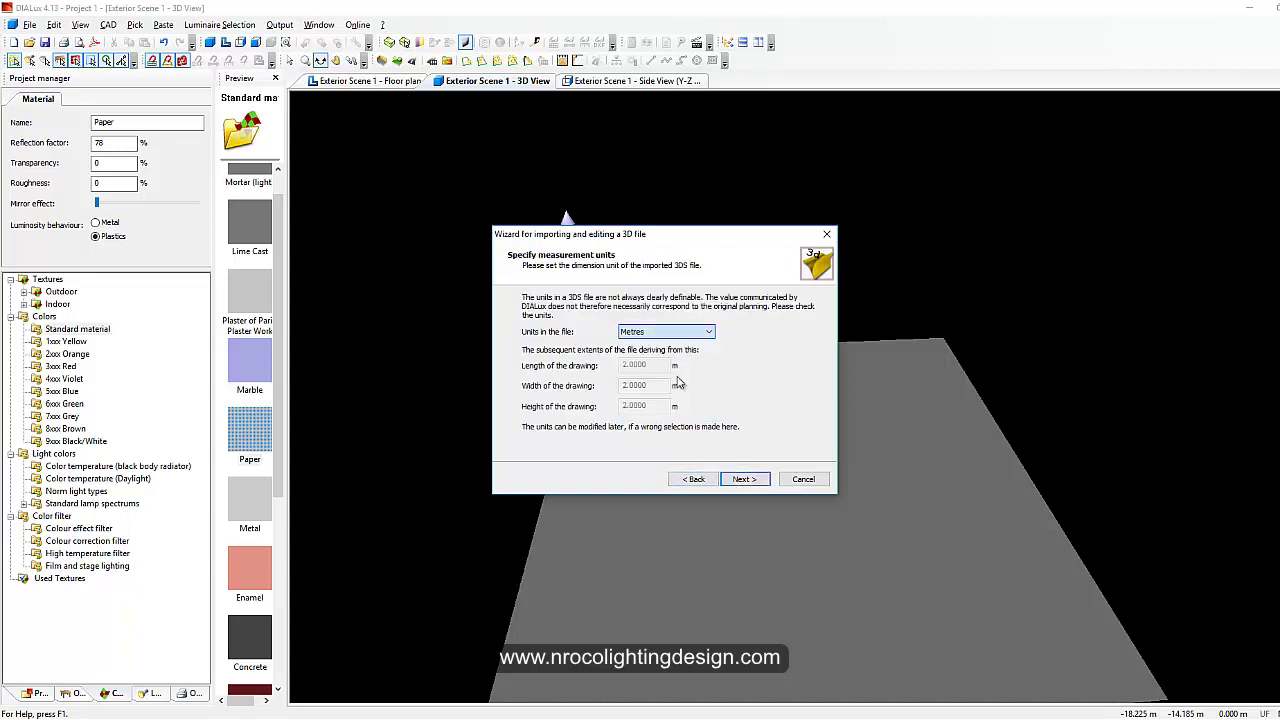
pyautogui.click(744, 480)
pyautogui.click(745, 480)
# - Finish the import and drag the small sphere rightward, away from the white sphere
pyautogui.click(745, 480)
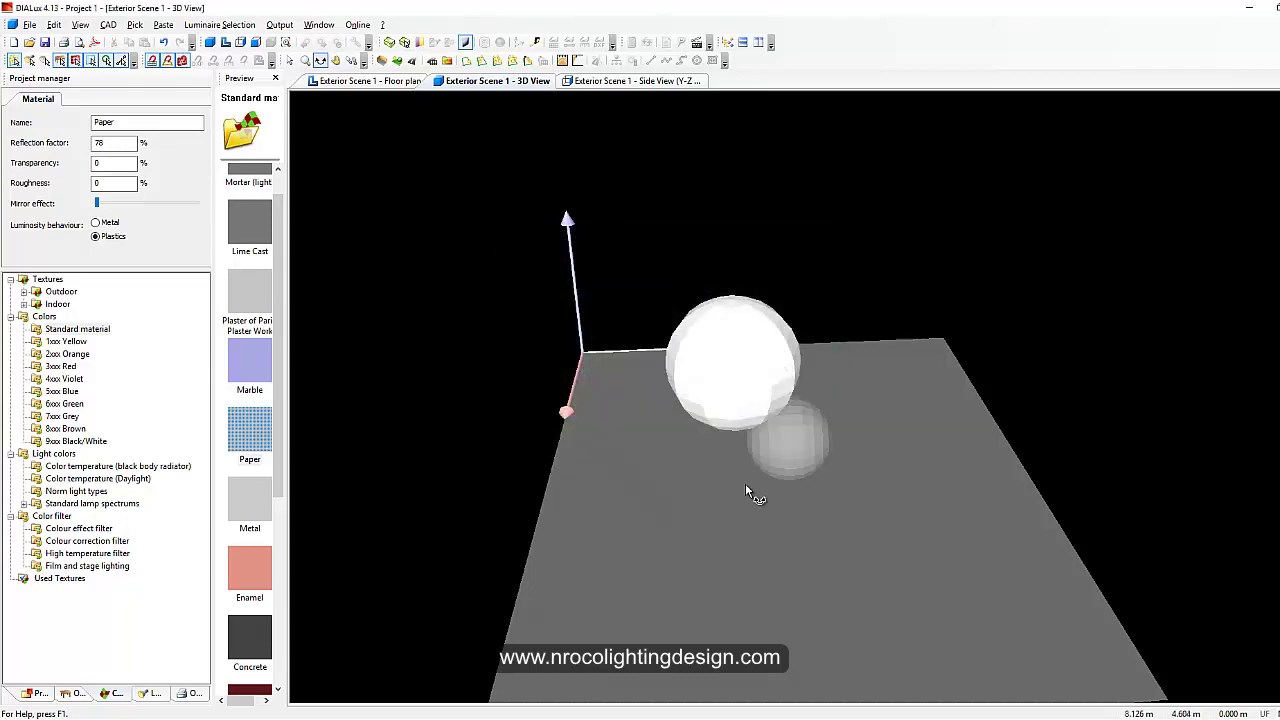
pyautogui.moveTo(597, 433); pyautogui.dragTo(800, 505)
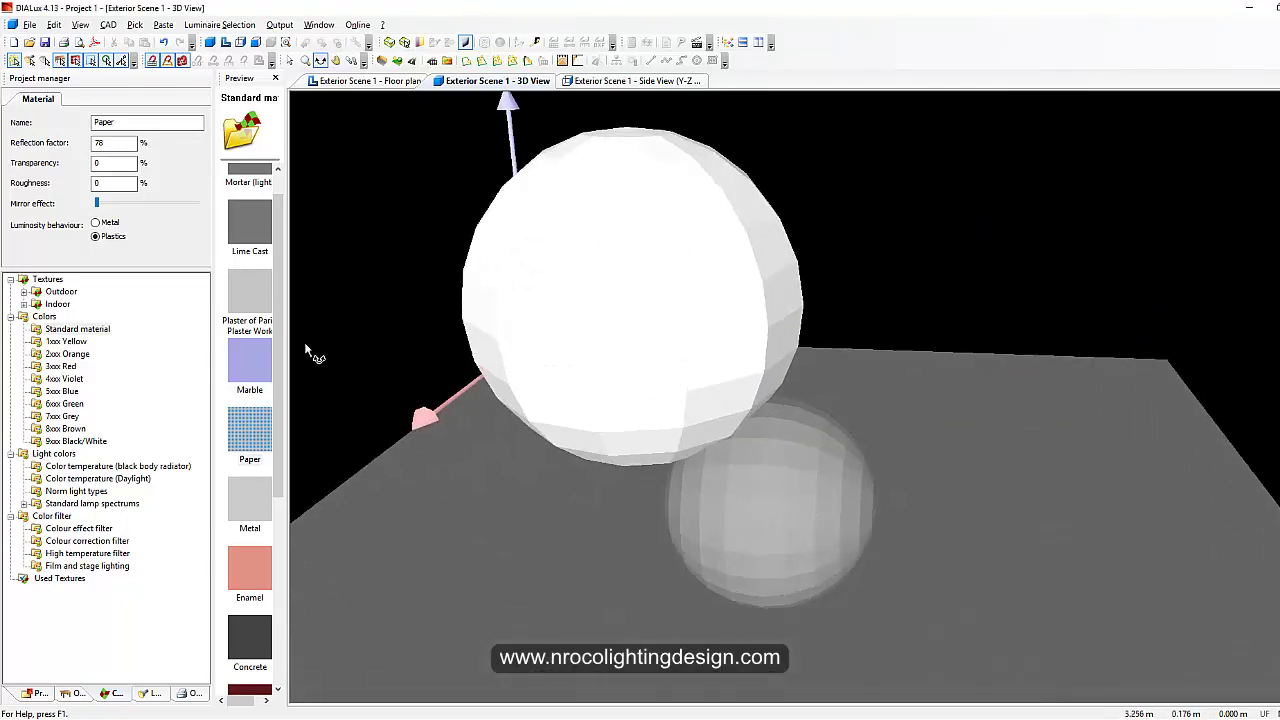
pyautogui.click(289, 61)
pyautogui.scroll(-3, 745, 490)
pyautogui.click(749, 489)
pyautogui.rightClick(762, 488)
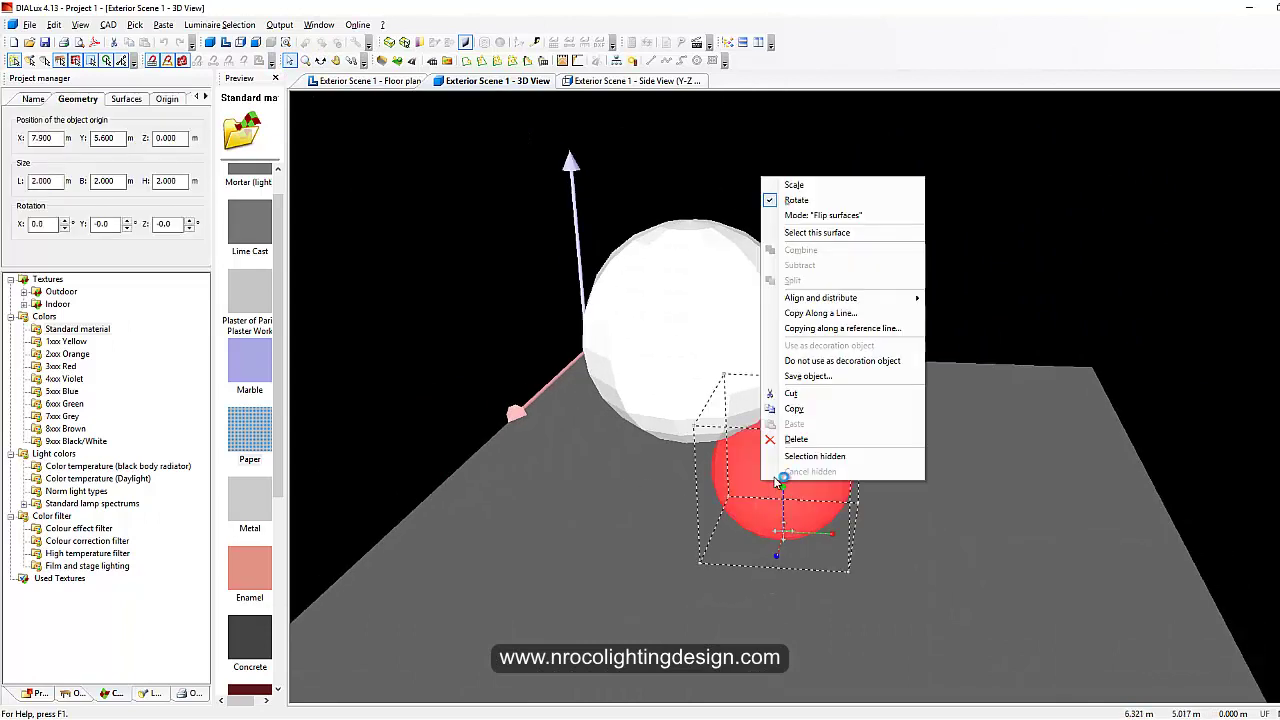
pyautogui.moveTo(838, 540); pyautogui.dragTo(960, 543)
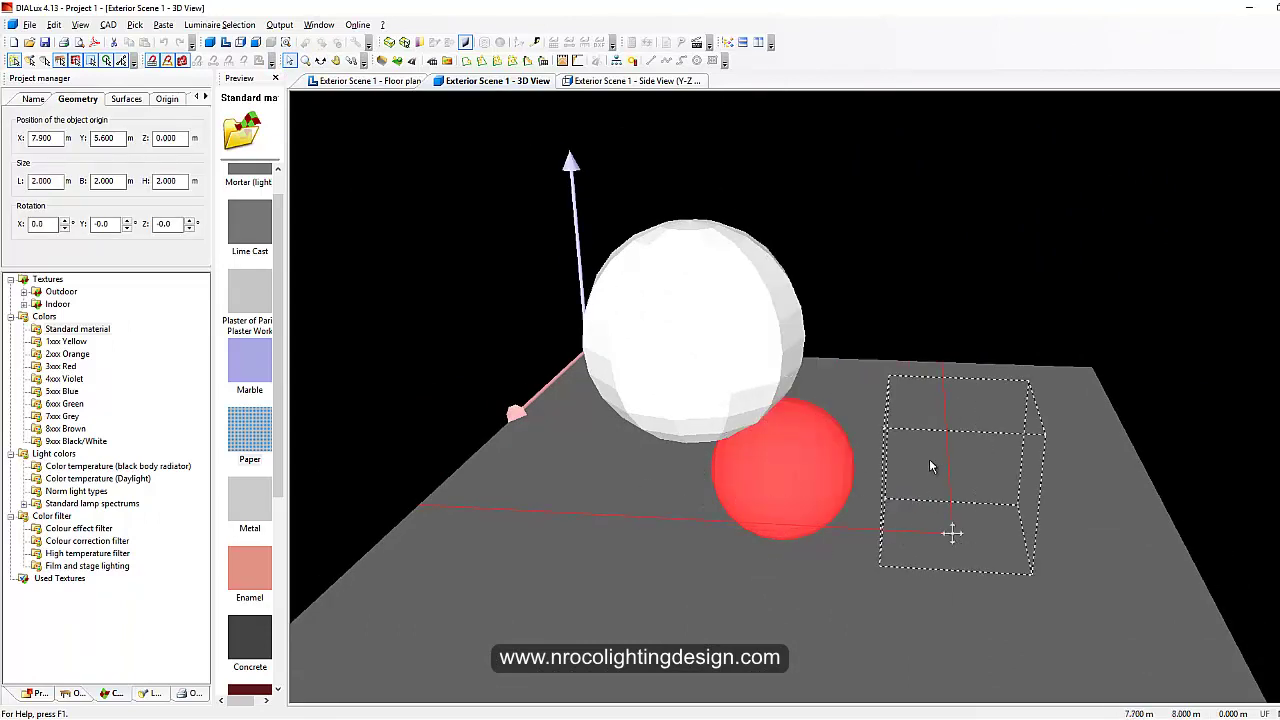
pyautogui.click(938, 298)
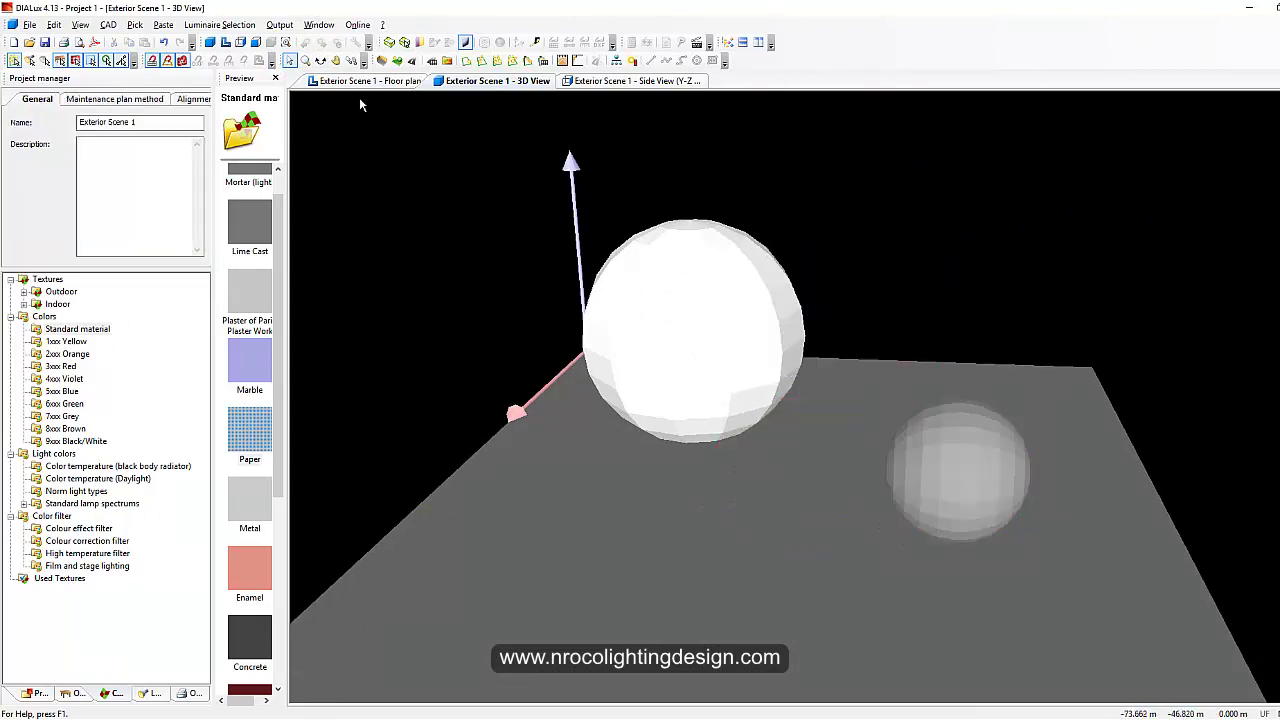
# - Orbit and zoom the 3D view to see the plane from another angle
pyautogui.click(319, 61)
pyautogui.moveTo(832, 277); pyautogui.dragTo(840, 447)
pyautogui.scroll(2, 769, 443)
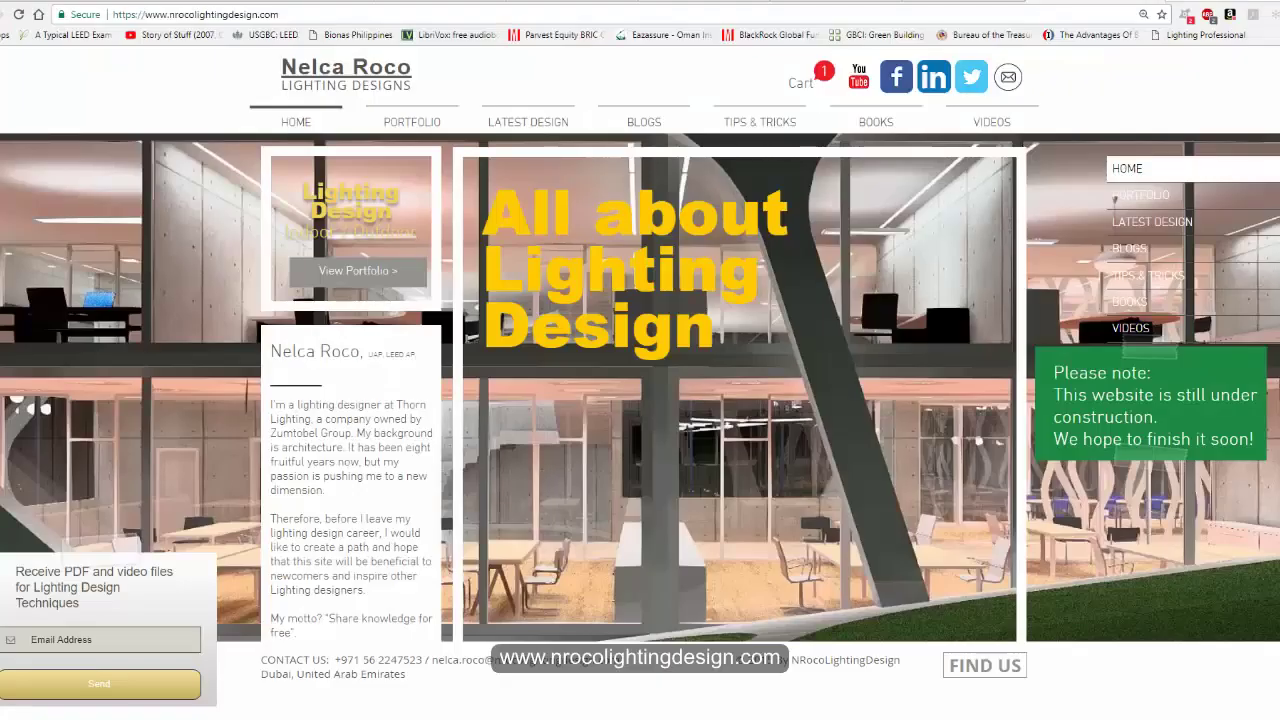
# - Open the Tips & Tricks page and scroll to the 'Creating a Sphere from a Tree Object in Dialux' tip
pyautogui.moveTo(285, 107)
pyautogui.click(753, 122)
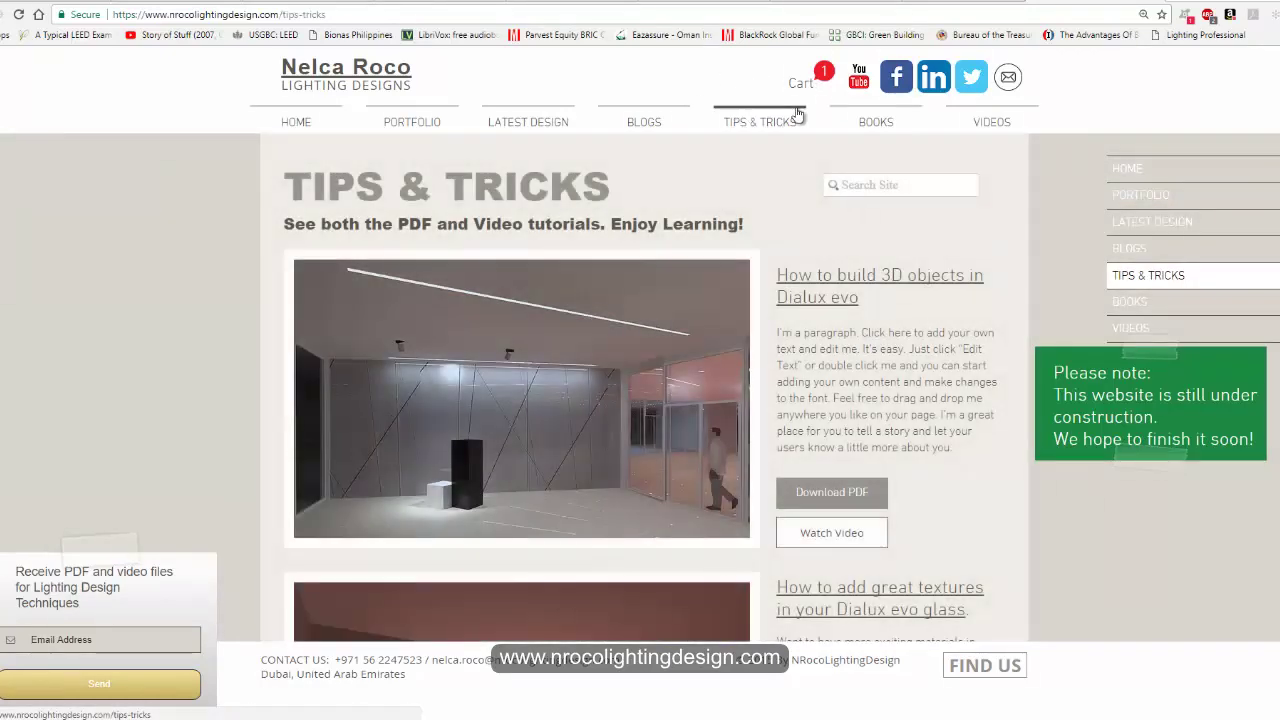
pyautogui.scroll(-10, 834, 222)
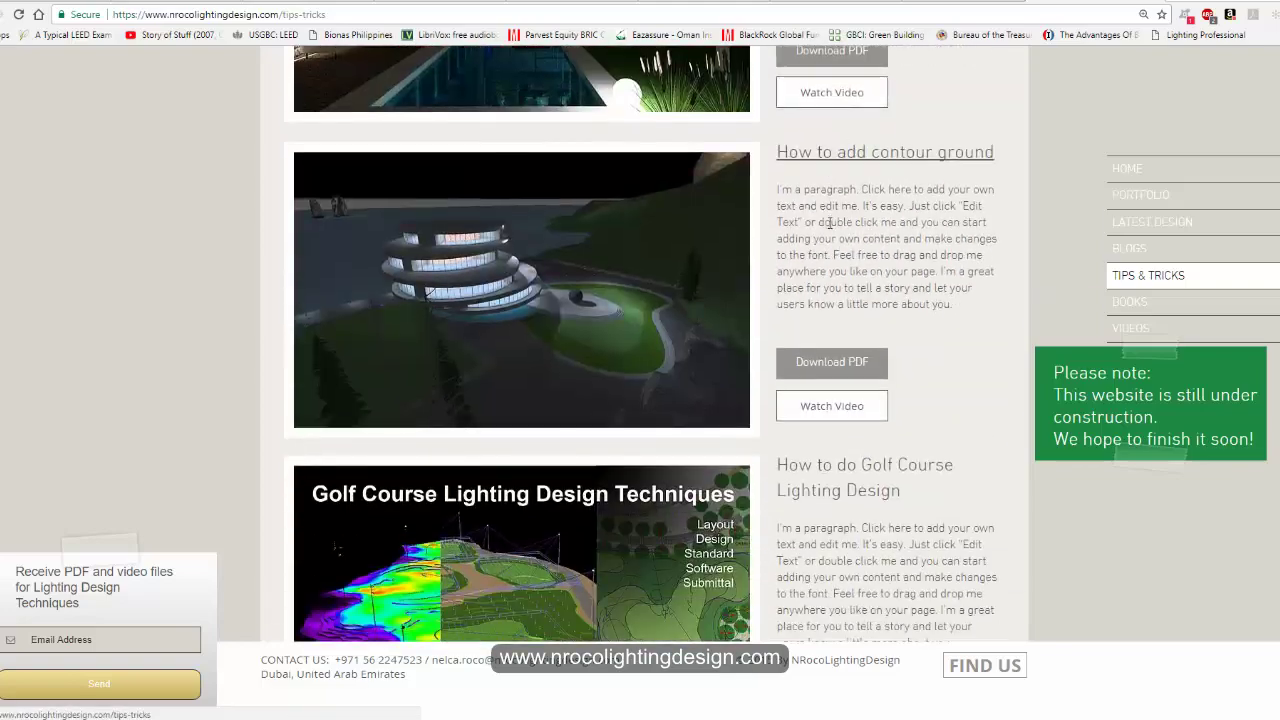
pyautogui.scroll(-4, 834, 232)
pyautogui.scroll(-7, 861, 211)
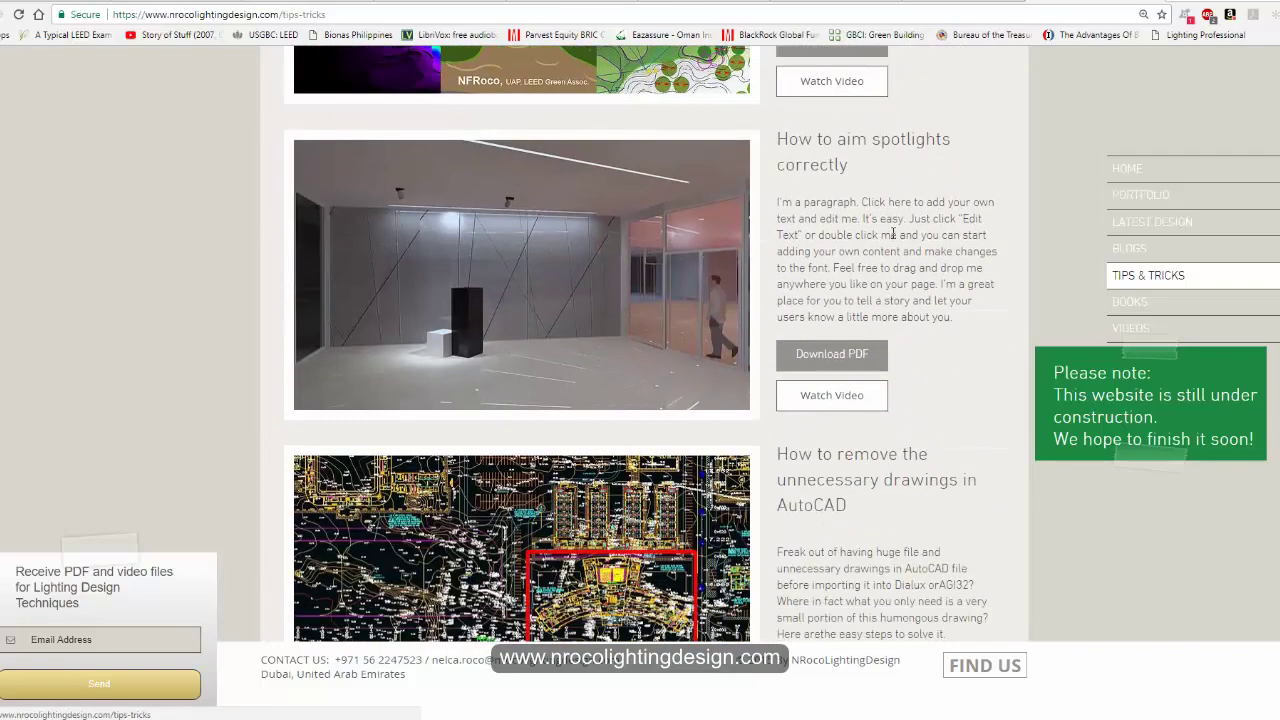
pyautogui.scroll(-7, 972, 240)
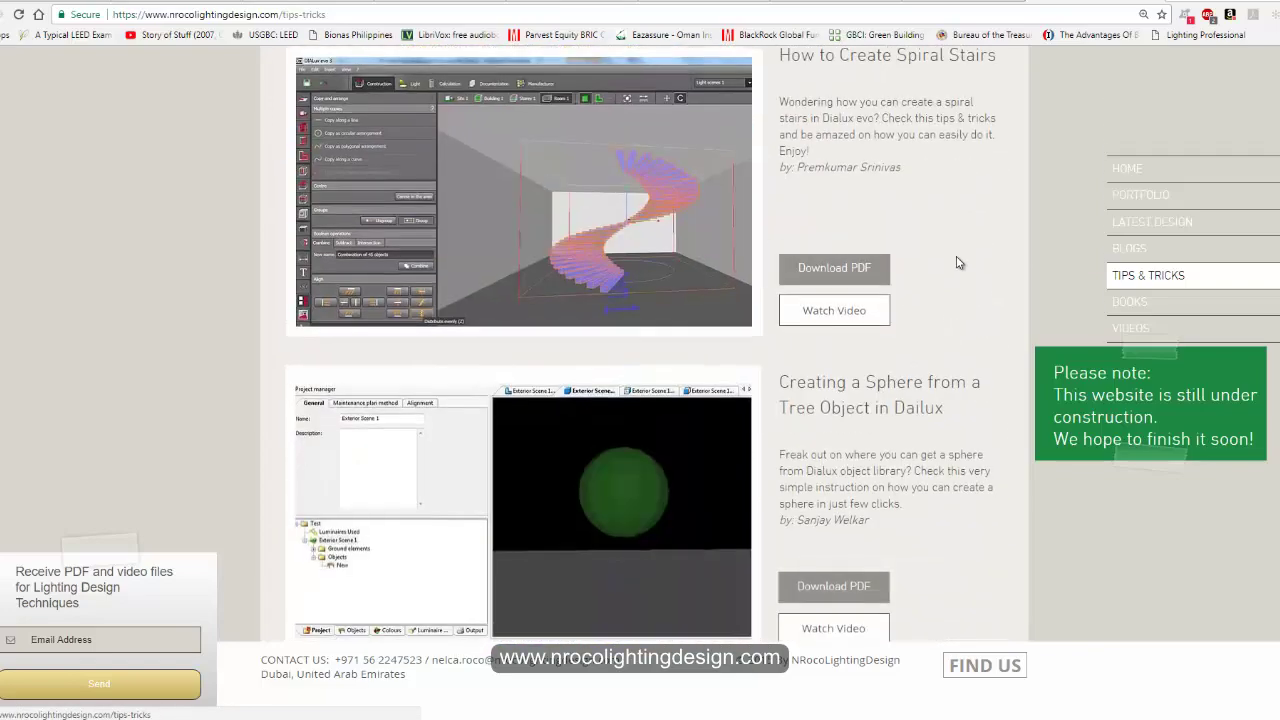
pyautogui.scroll(3, 850, 300)
pyautogui.scroll(-1, 808, 325)
pyautogui.scroll(-2, 808, 325)
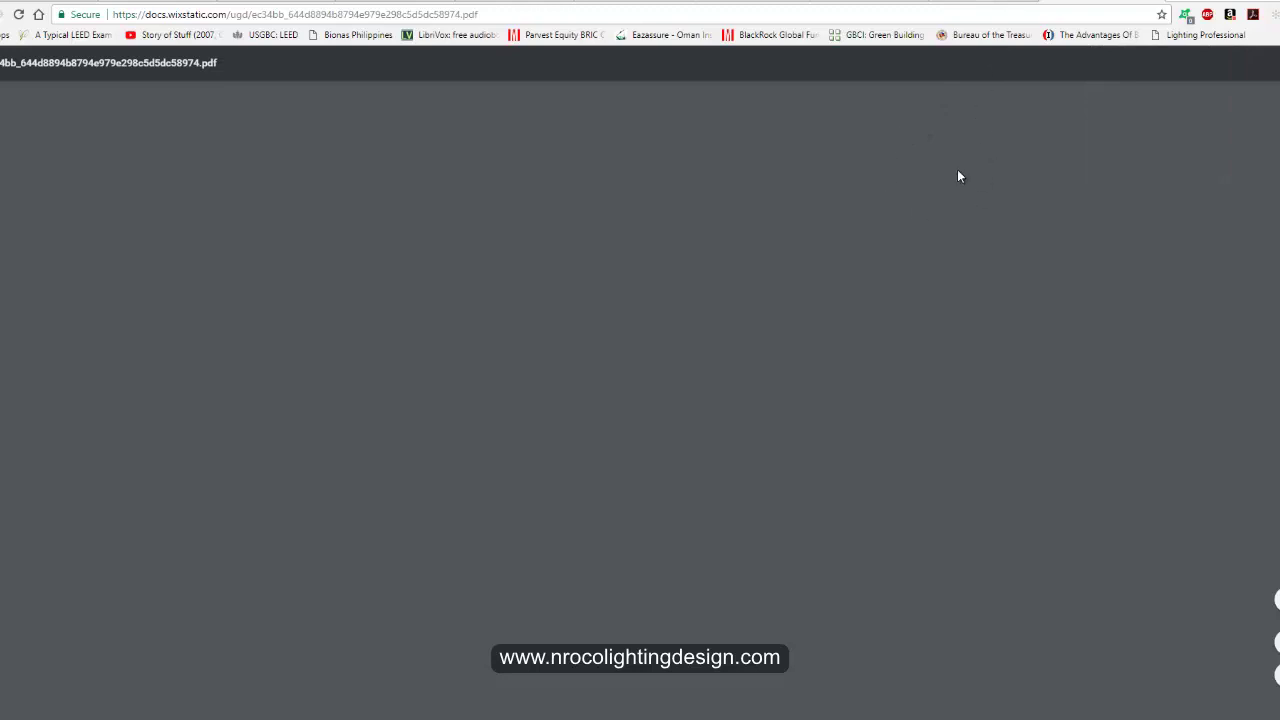
# - Scroll through both pages of the sphere-from-tree tip PDF
pyautogui.scroll(-1, 988, 220)
pyautogui.scroll(-3, 990, 229)
pyautogui.scroll(3, 981, 220)
pyautogui.scroll(-9, 836, 362)
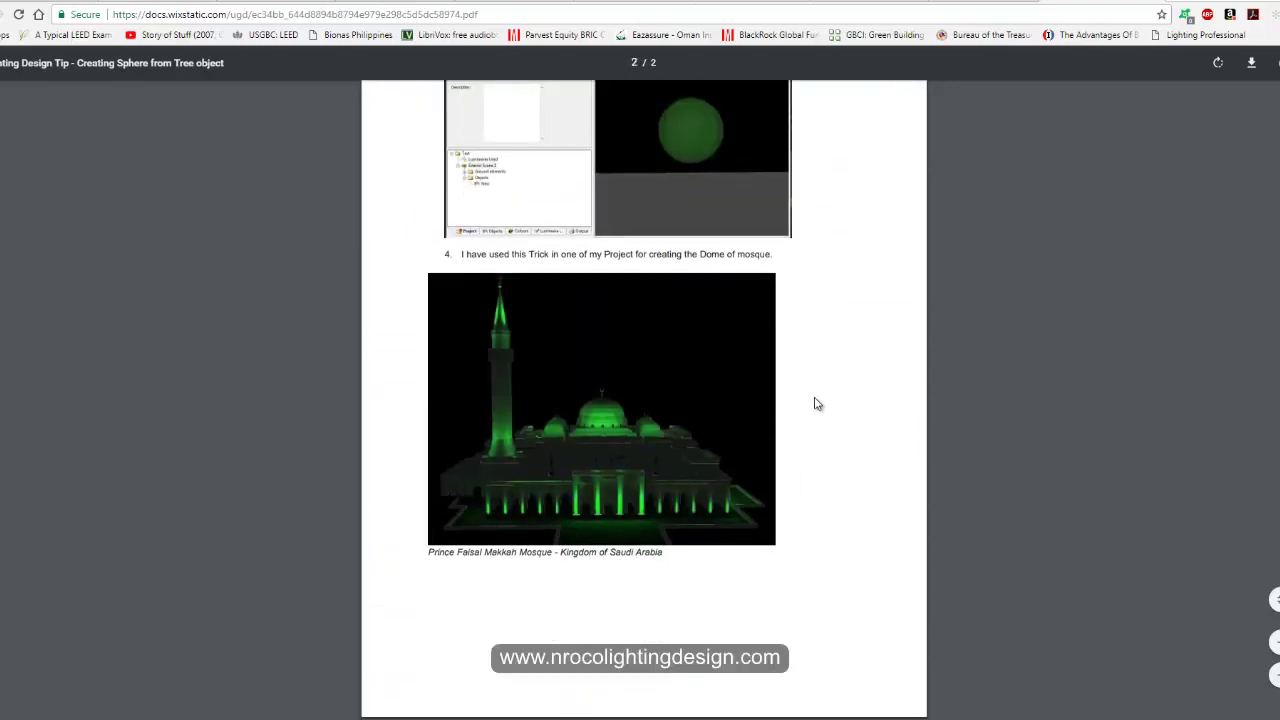
pyautogui.scroll(5, 818, 402)
pyautogui.scroll(-4, 823, 401)
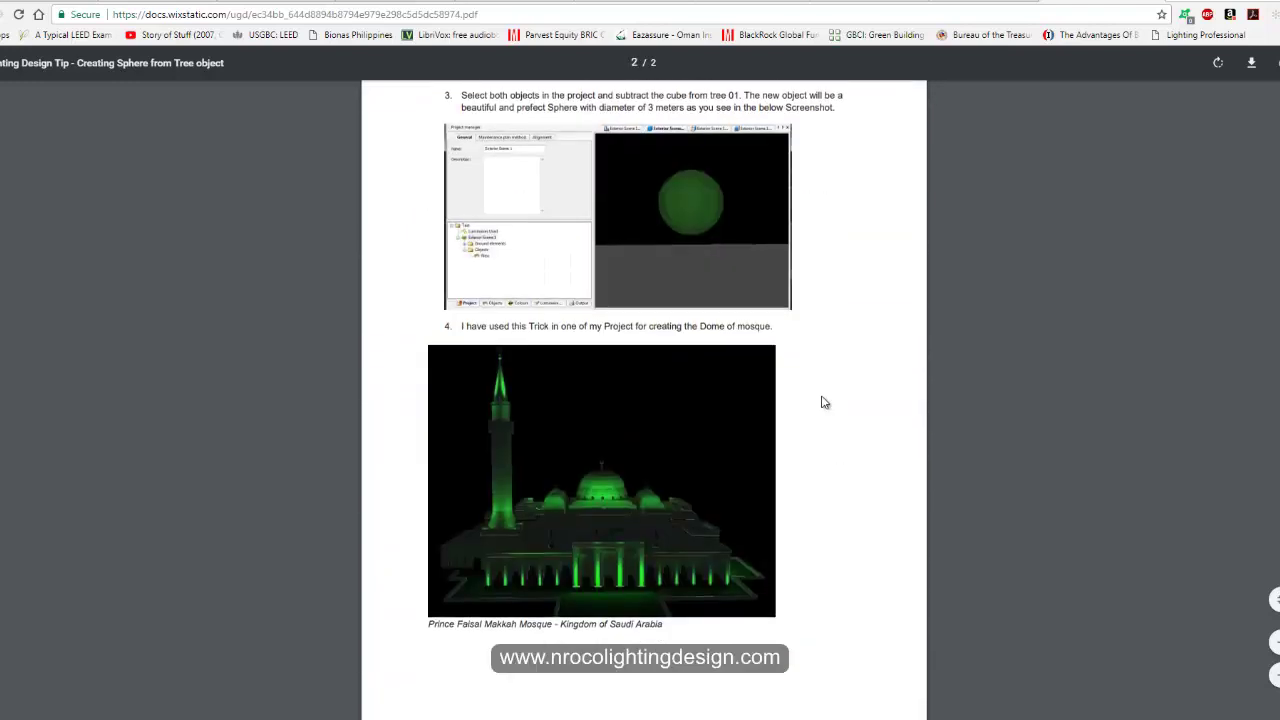
pyautogui.scroll(10, 824, 402)
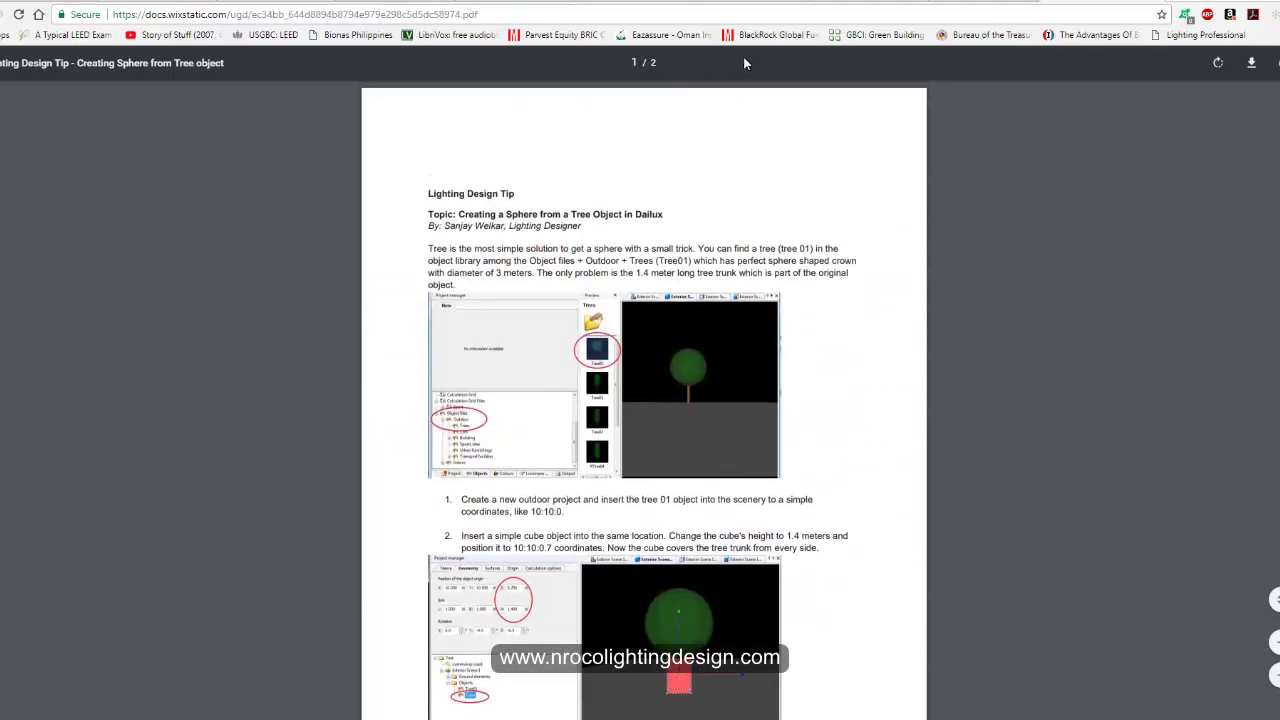
# - Browse the Tips & Tricks page, then return to the PDF on page 1
pyautogui.click(970, 2)
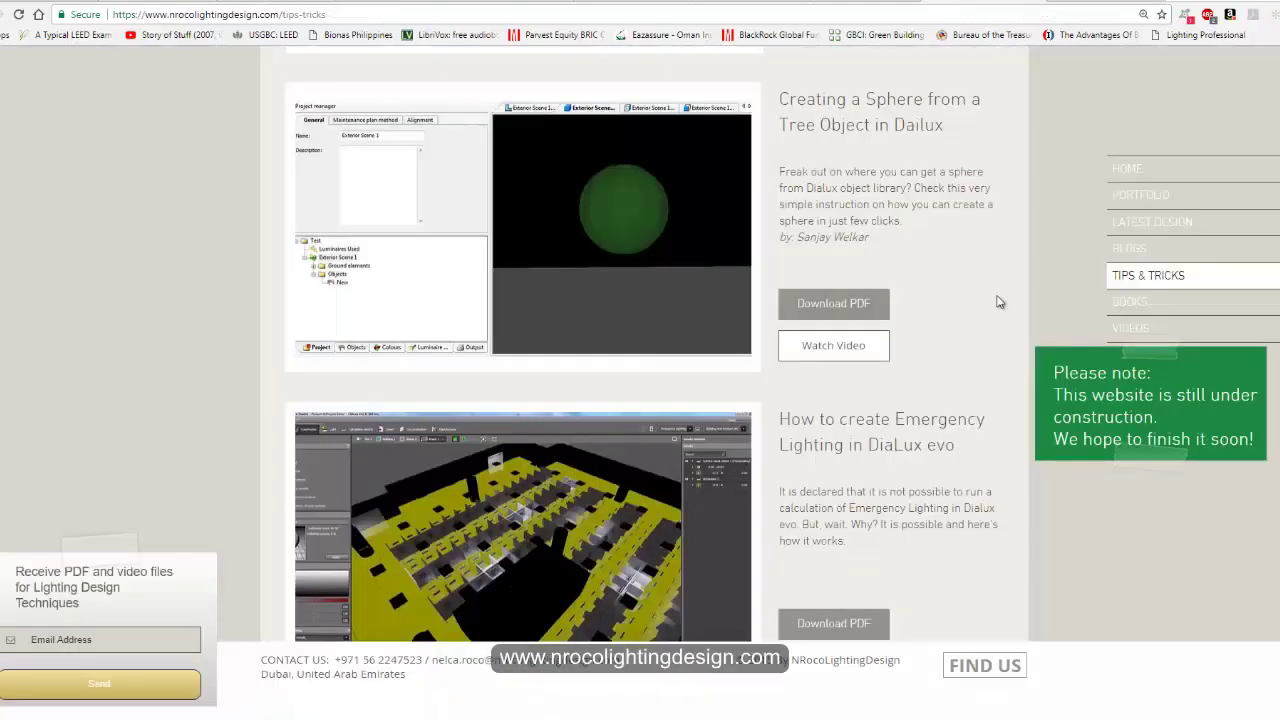
pyautogui.scroll(2, 935, 296)
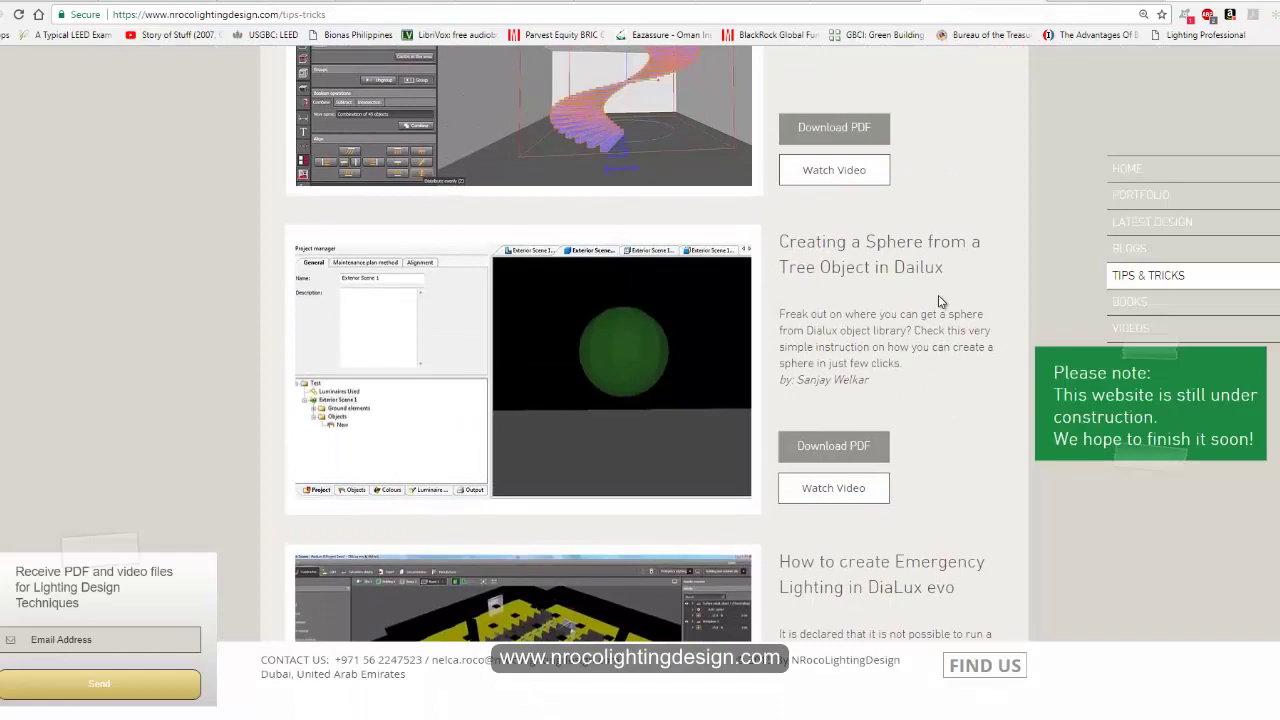
pyautogui.scroll(20, 938, 300)
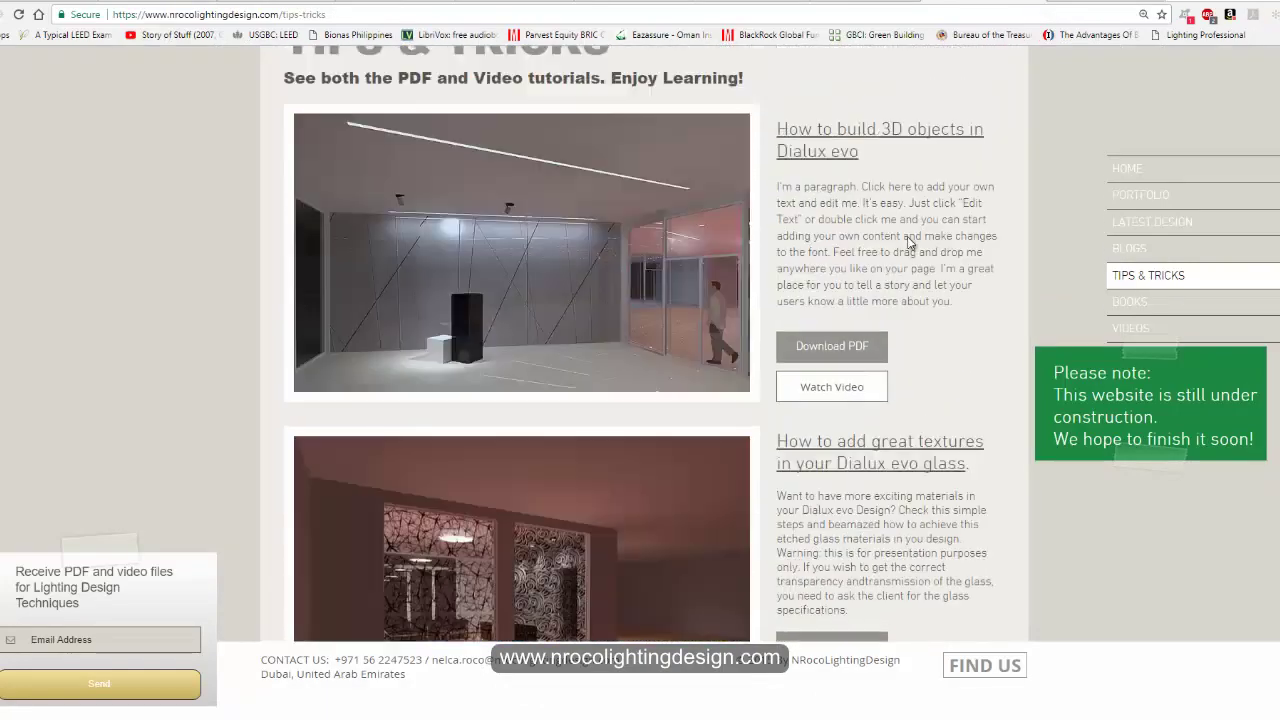
pyautogui.scroll(2, 908, 237)
pyautogui.scroll(-15, 760, 122)
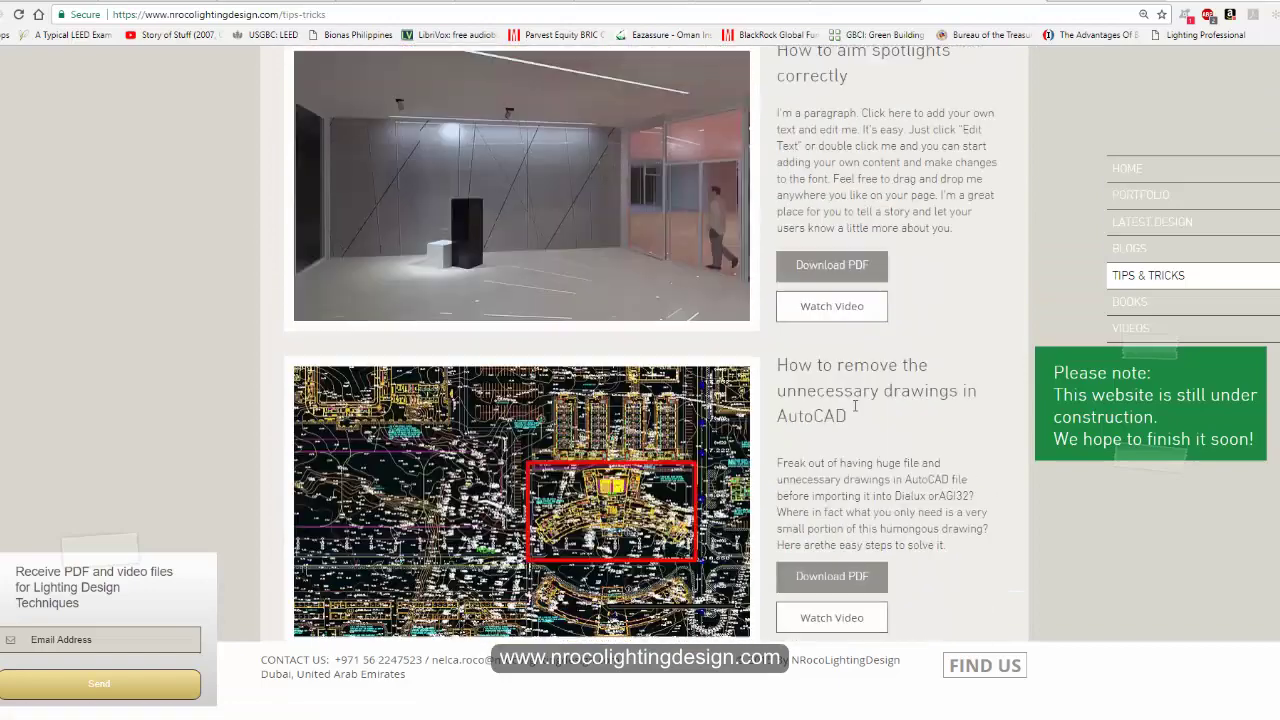
pyautogui.scroll(-5, 855, 404)
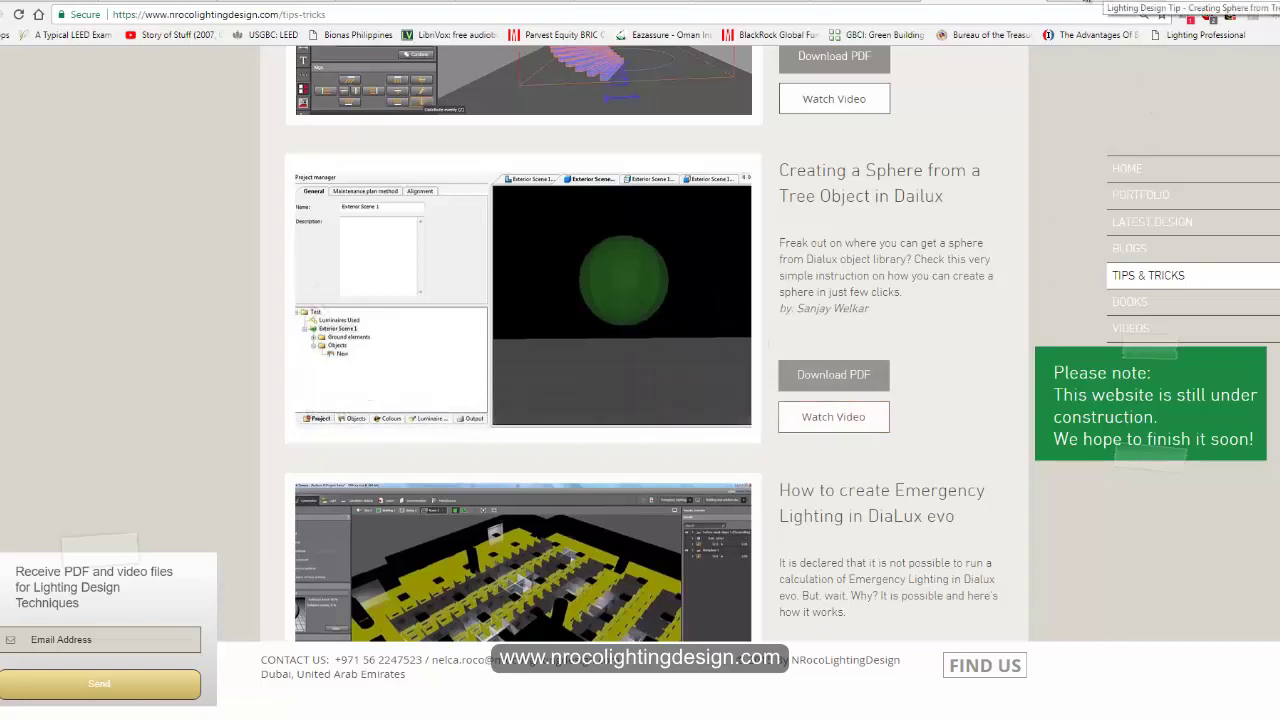
pyautogui.click(1086, 2)
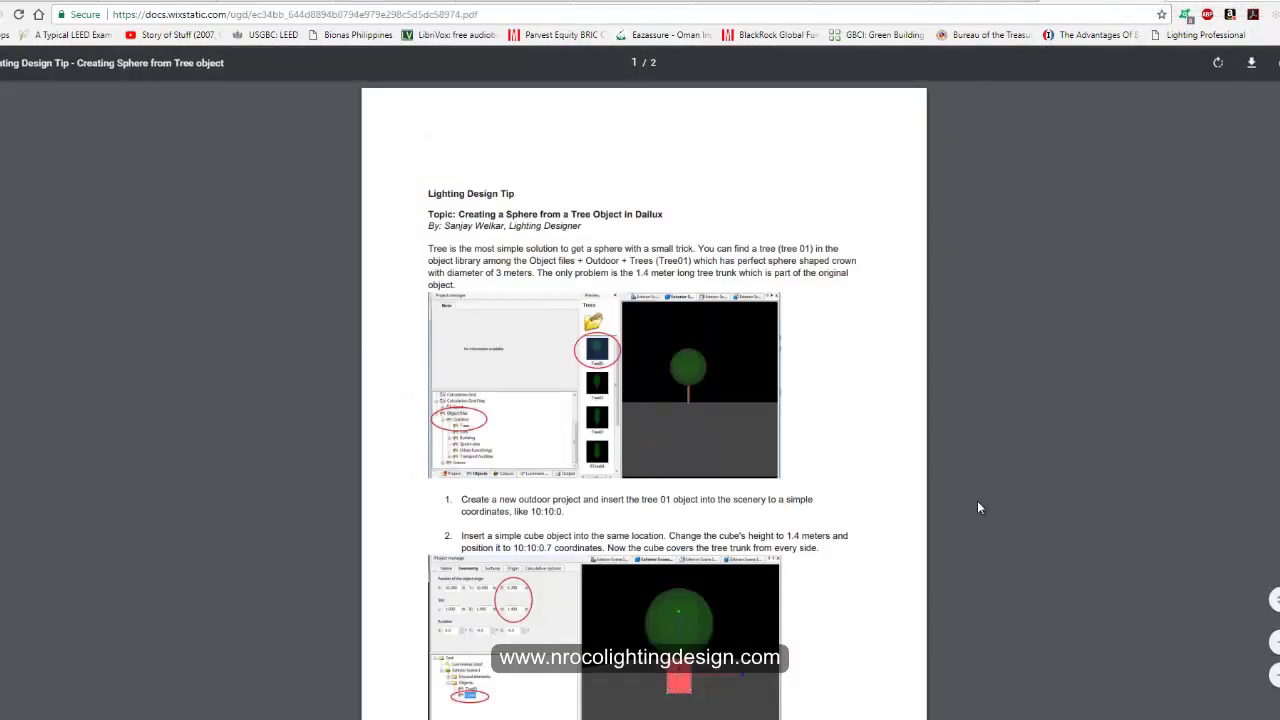